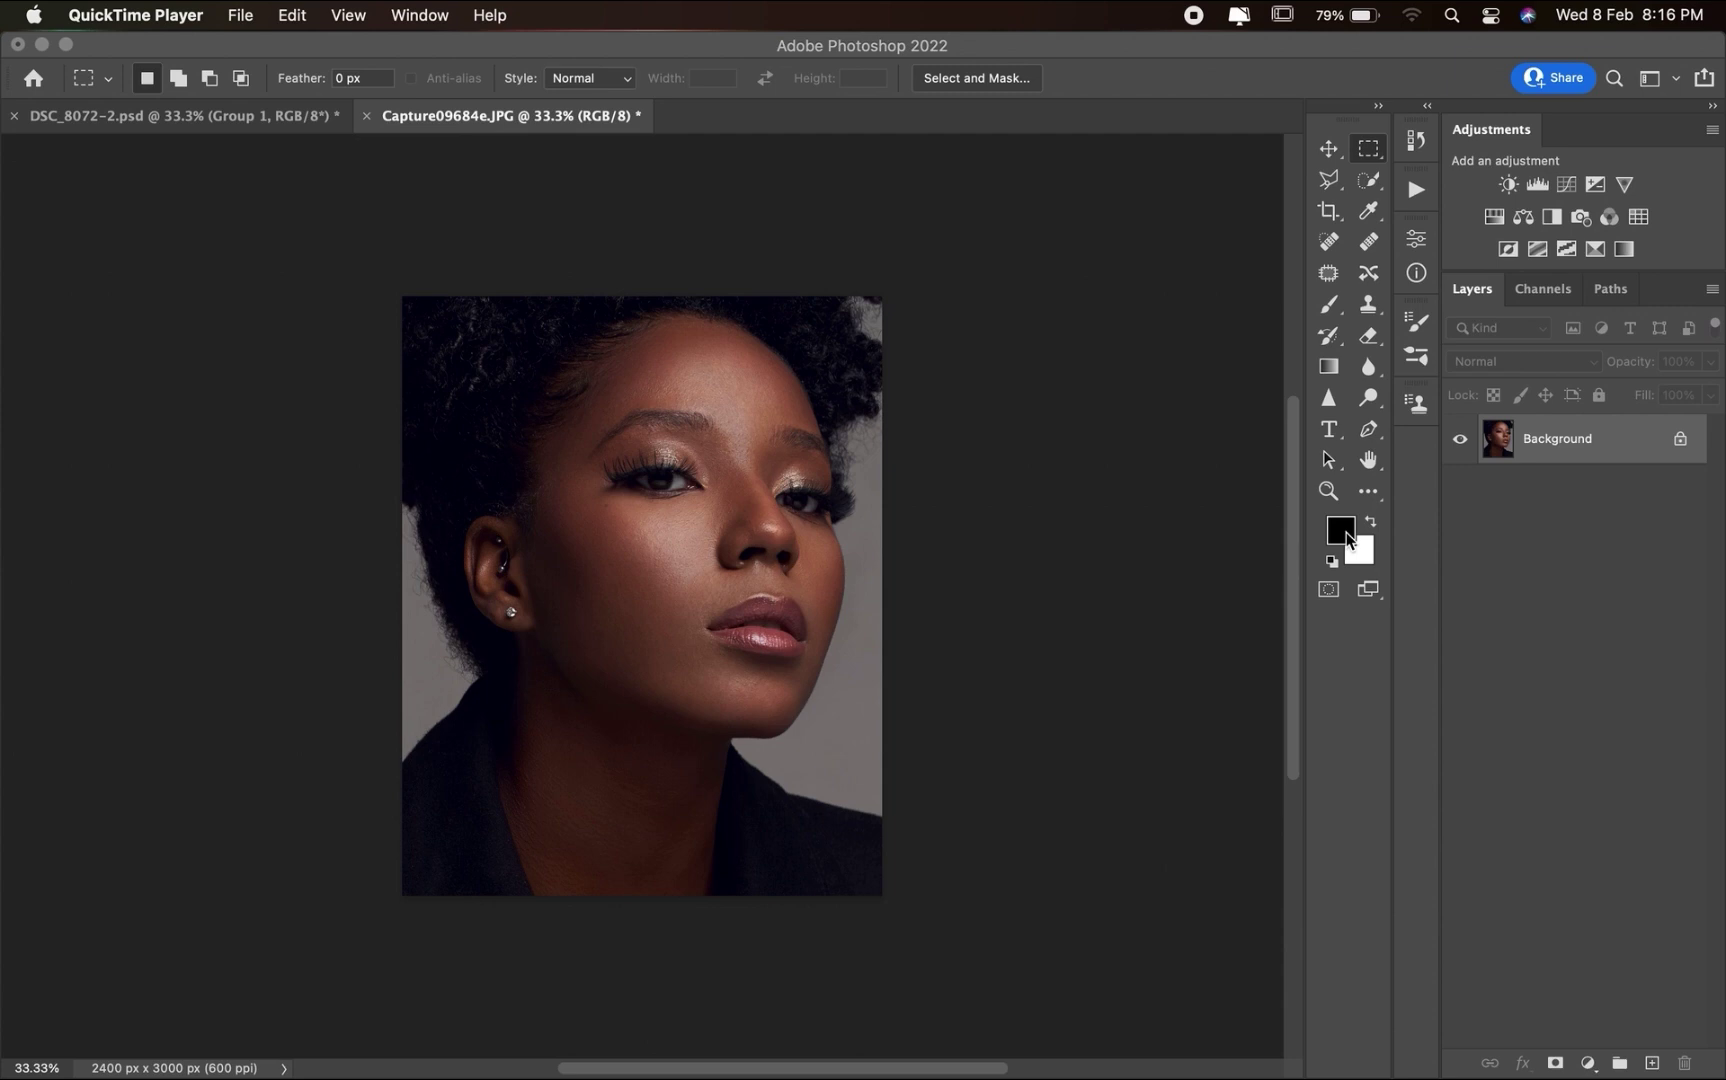
- Keep black as the foreground colour and add a Gradient Map adjustment layer
{"action": "left_click", "coordinate": [1346, 533]}
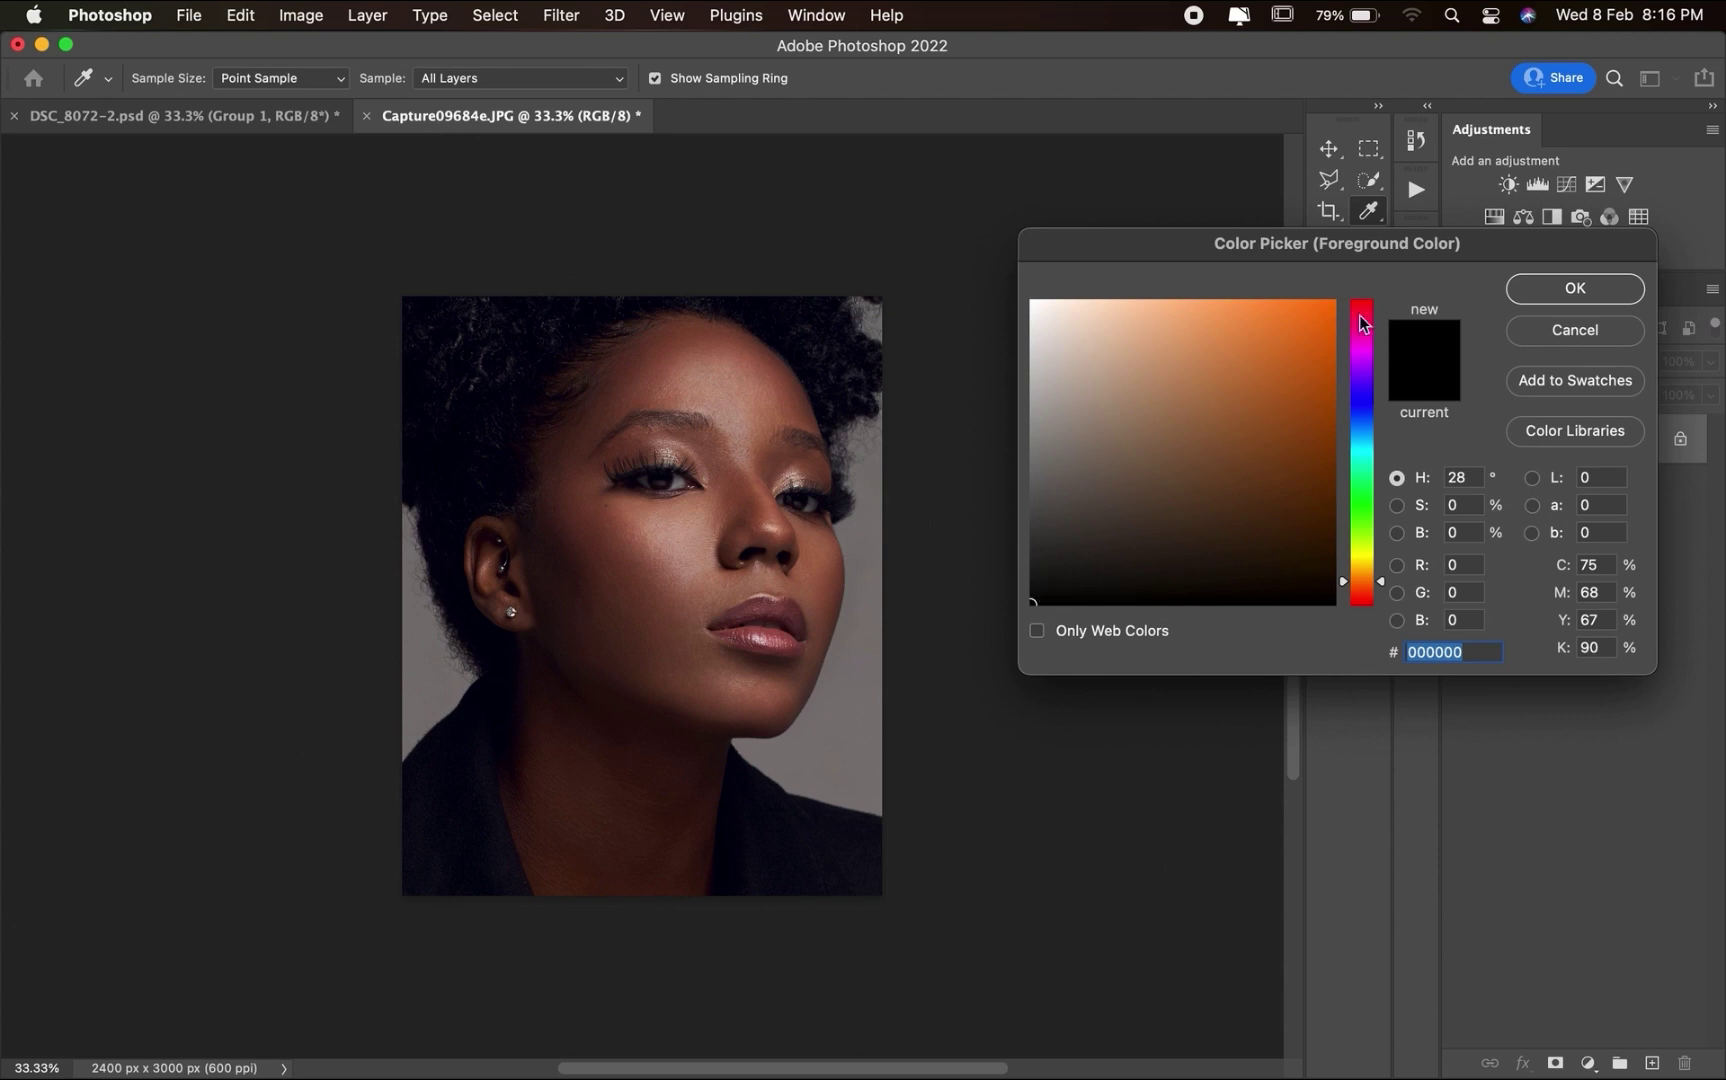
{"action": "left_click", "coordinate": [1601, 298]}
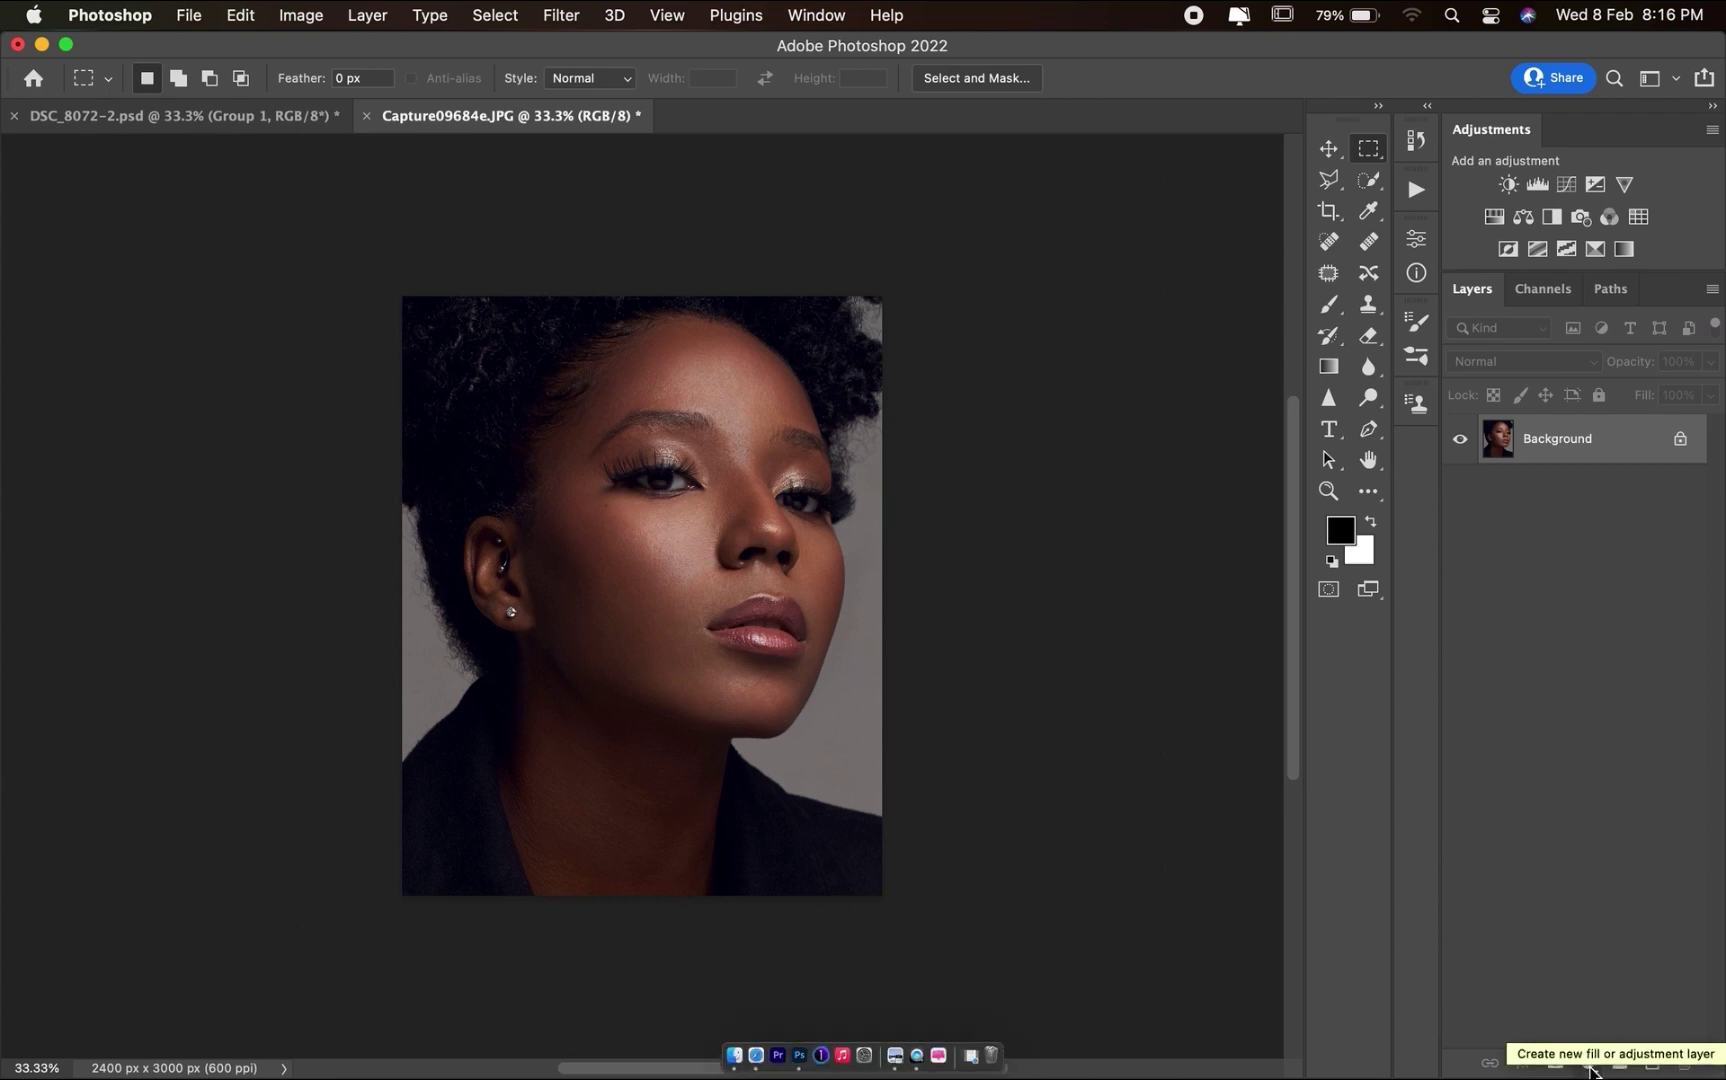
{"action": "left_click", "coordinate": [1588, 1066]}
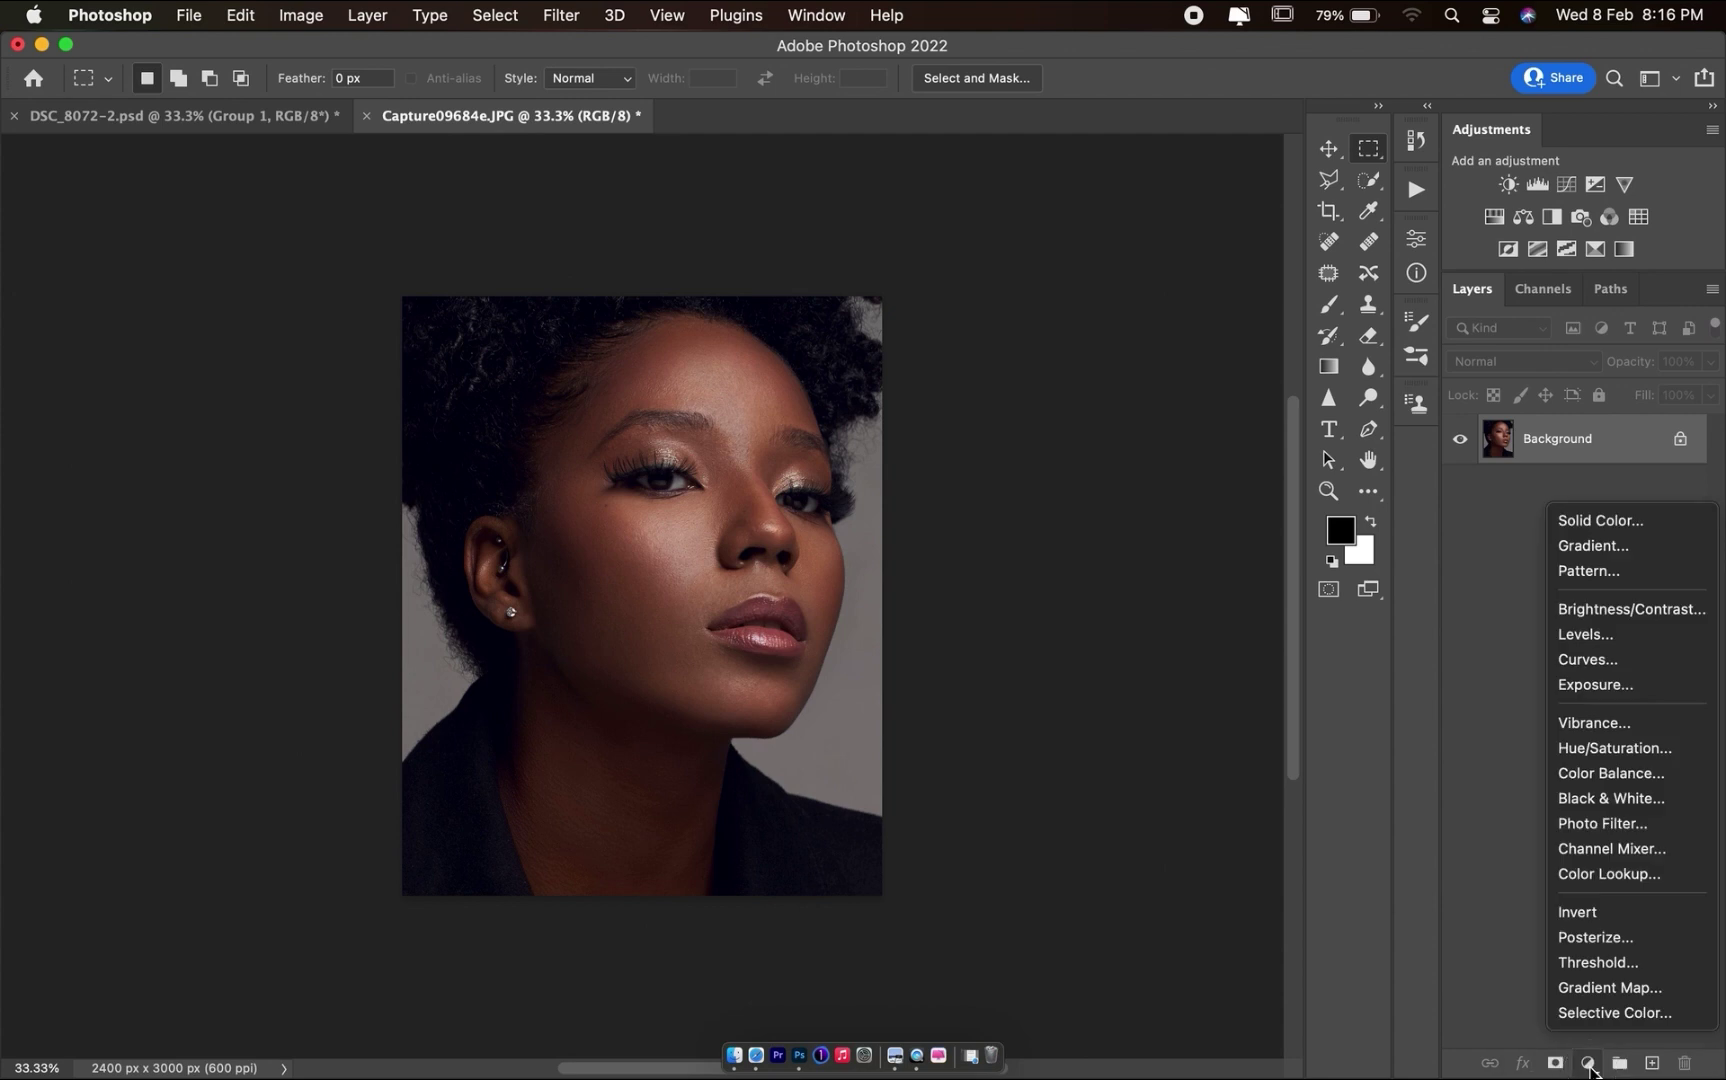
{"action": "left_click", "coordinate": [1601, 990]}
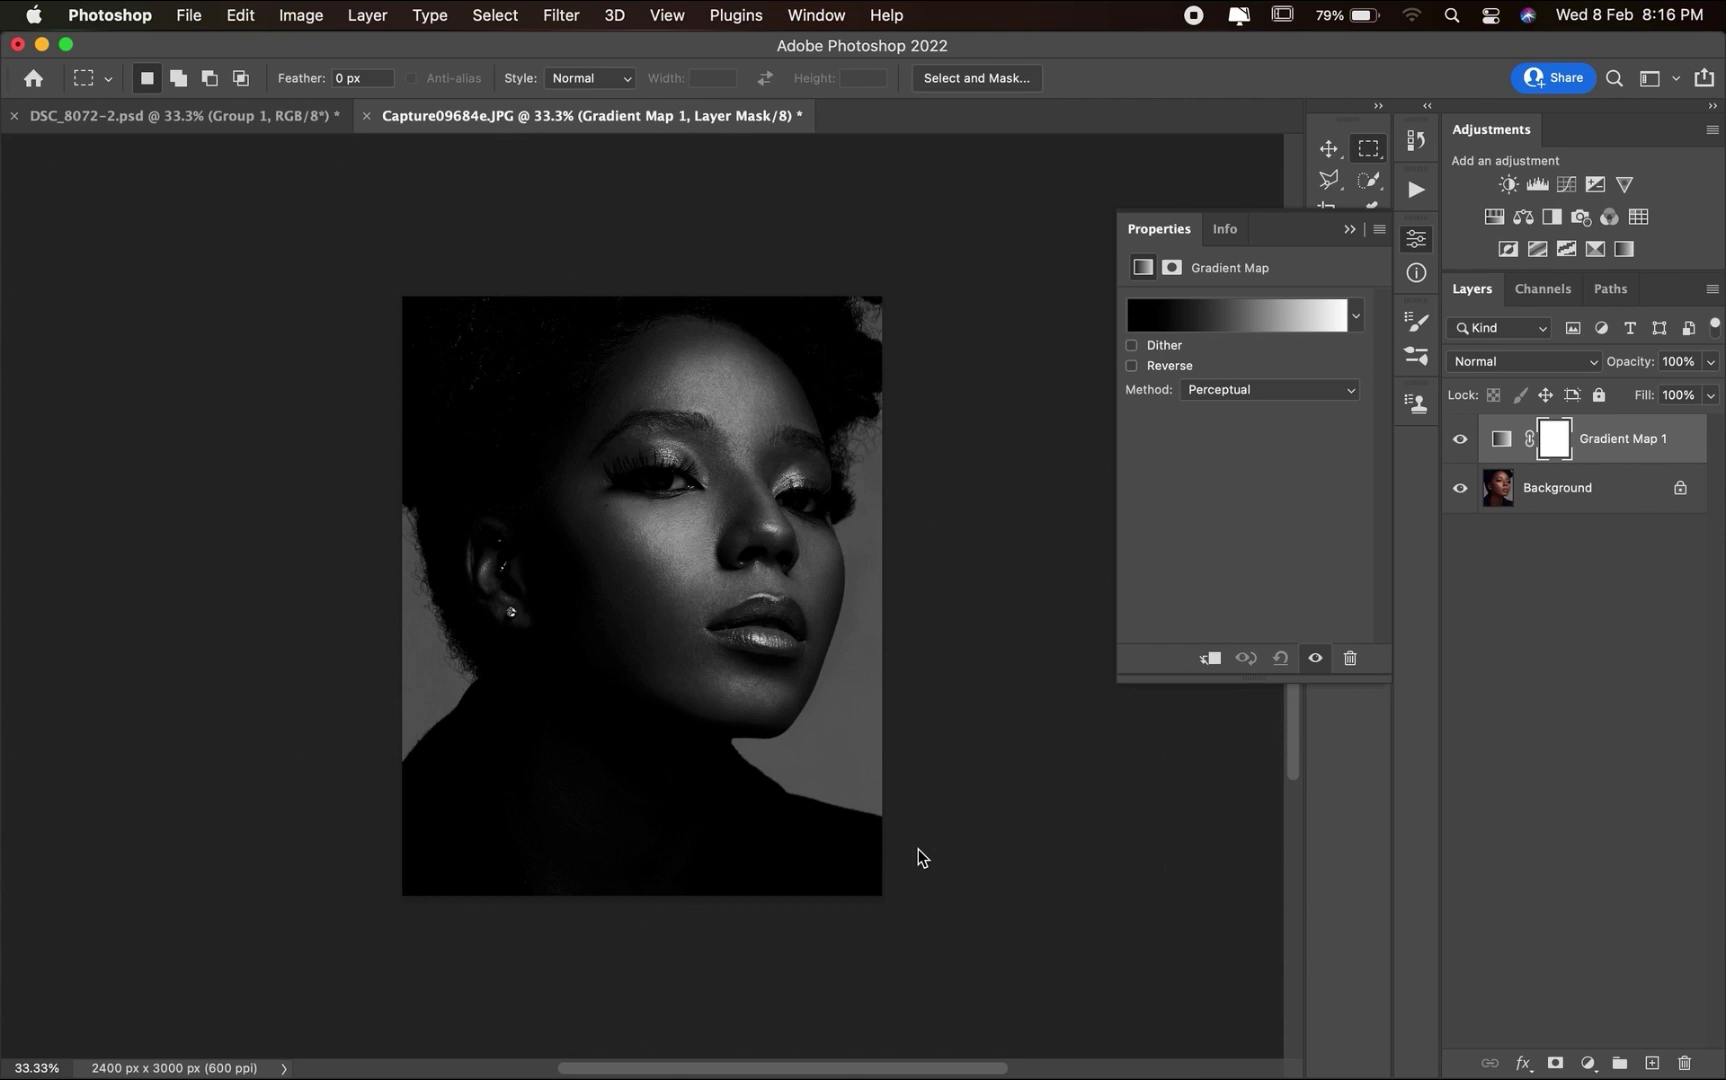
- Blend Gradient Map 1 in Multiply at 20% opacity and toggle it to compare
{"action": "left_click", "coordinate": [1506, 363]}
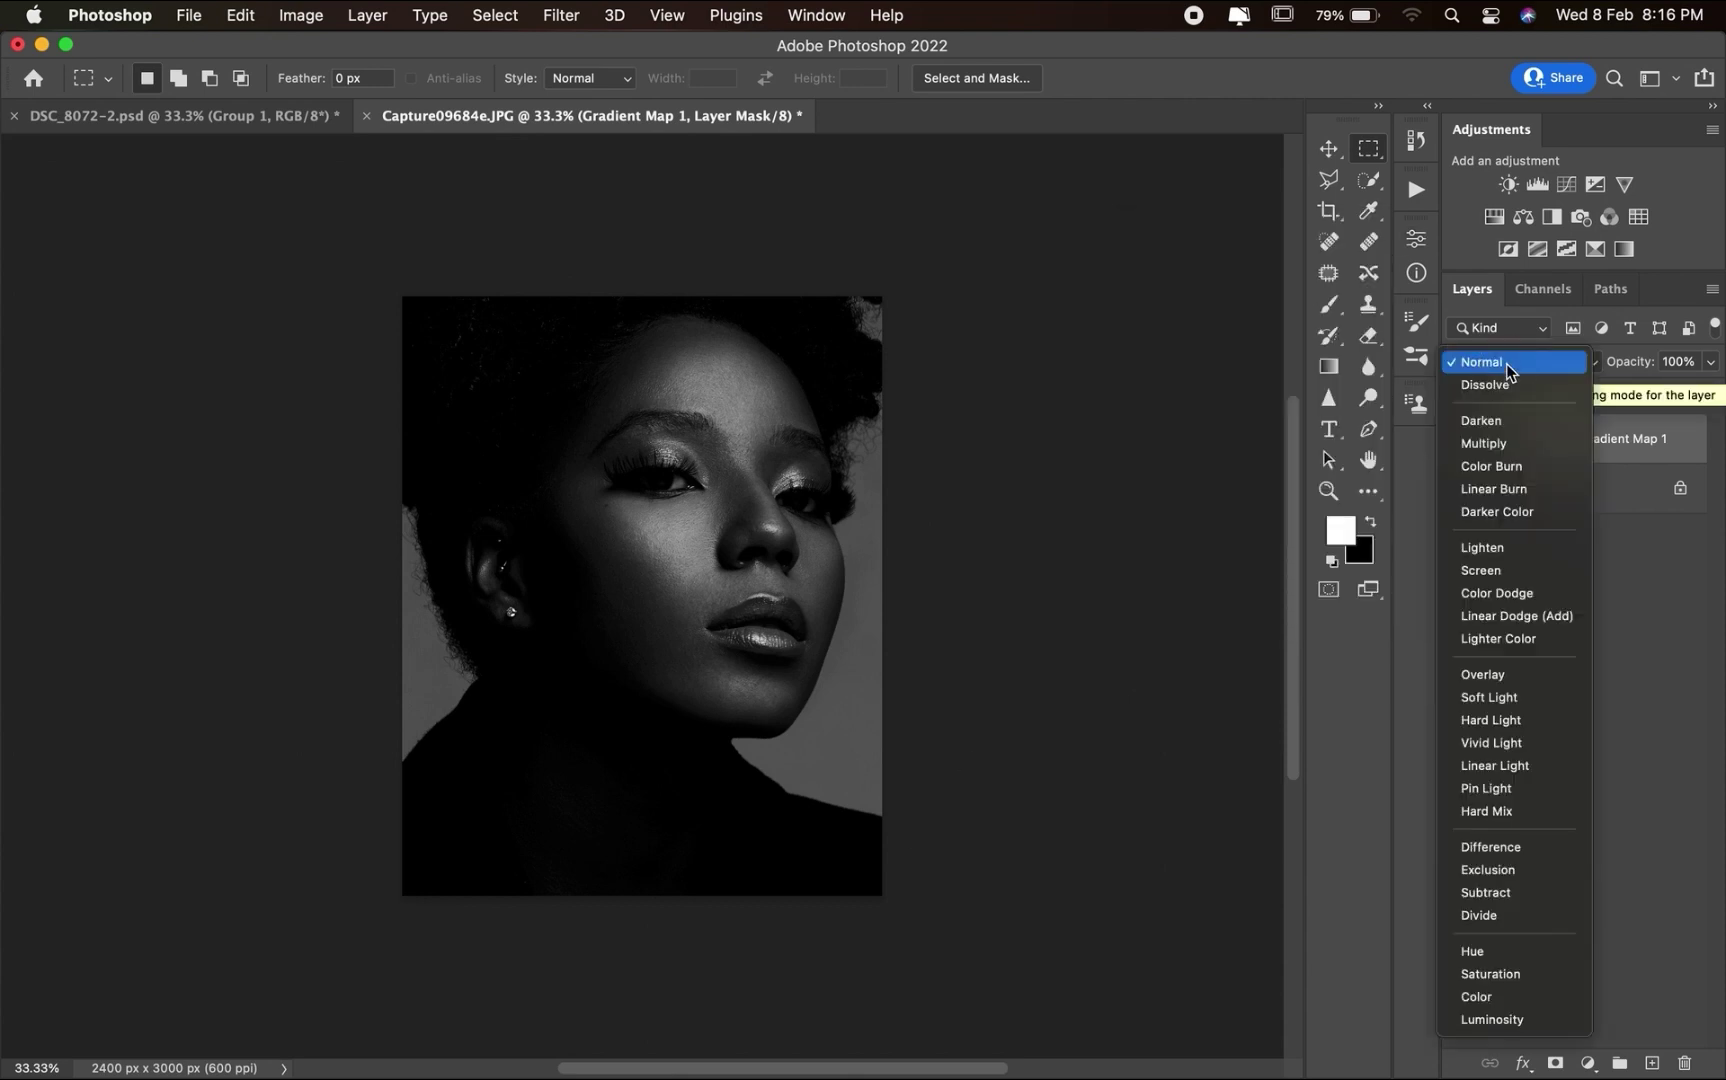
{"action": "left_click", "coordinate": [1497, 441]}
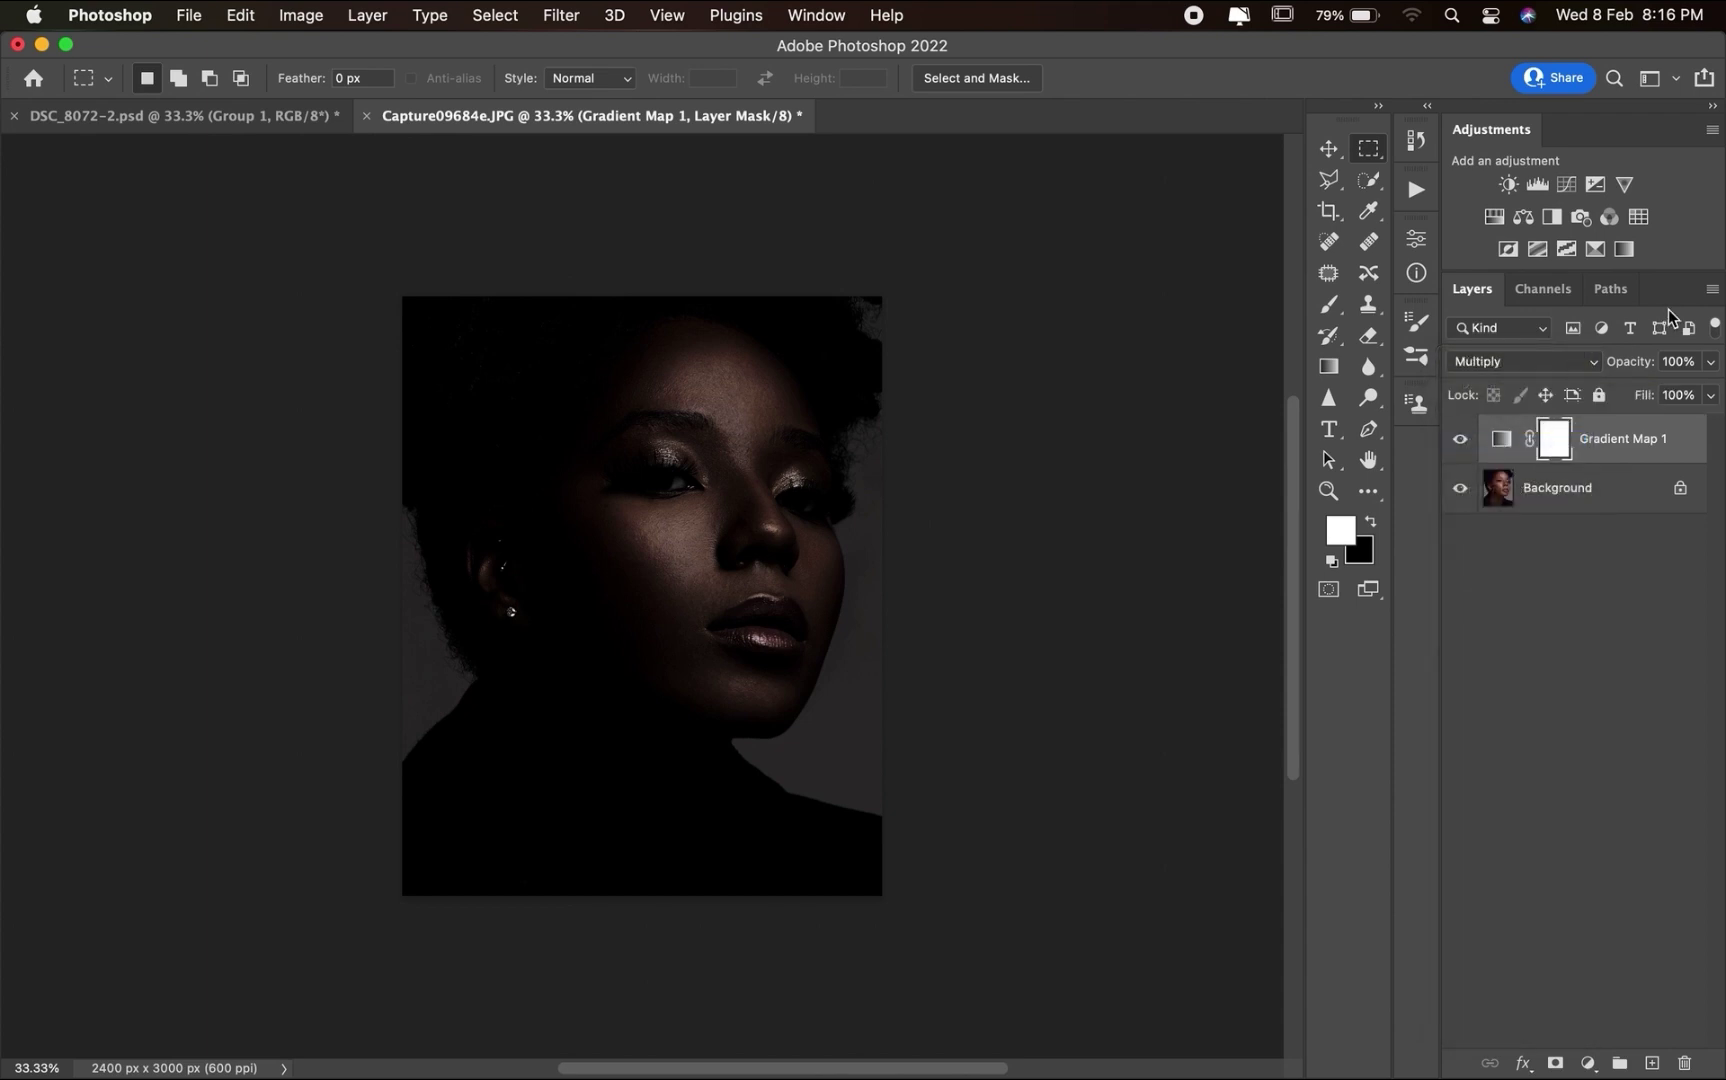
{"action": "left_click_drag", "start_coordinate": [1645, 368], "coordinate": [1540, 371]}
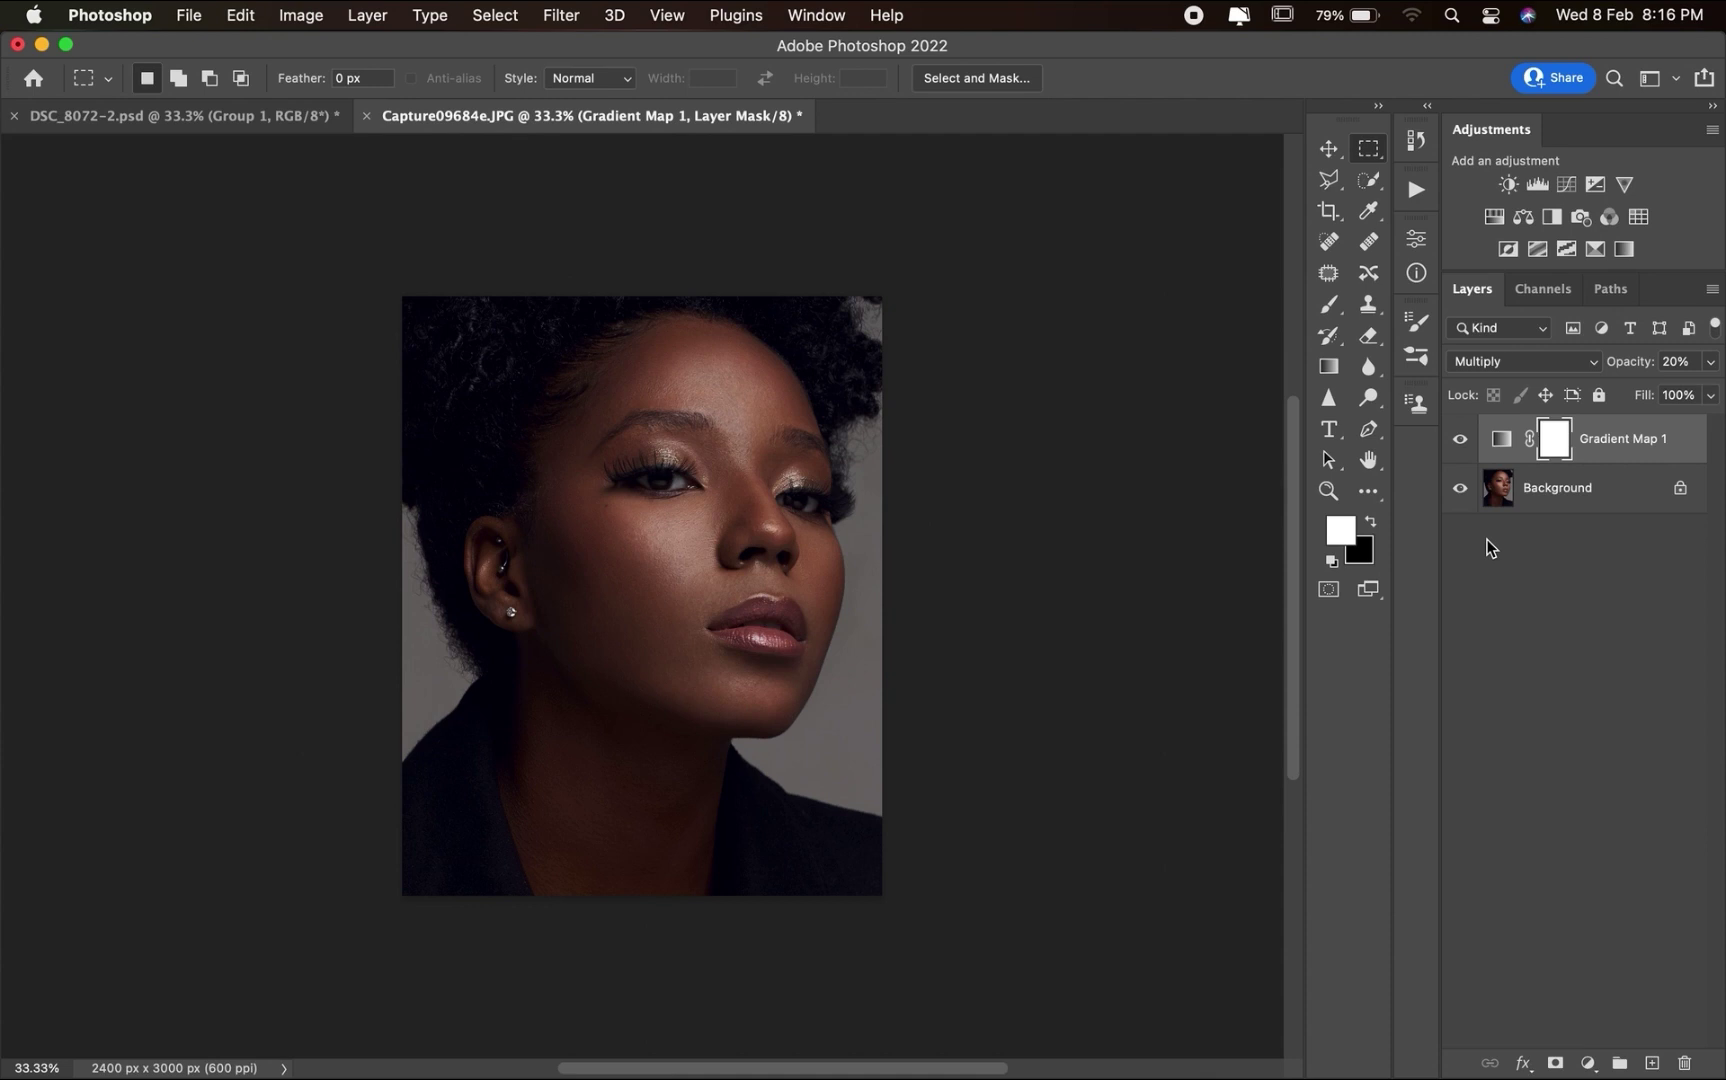
{"action": "left_click", "coordinate": [1461, 442]}
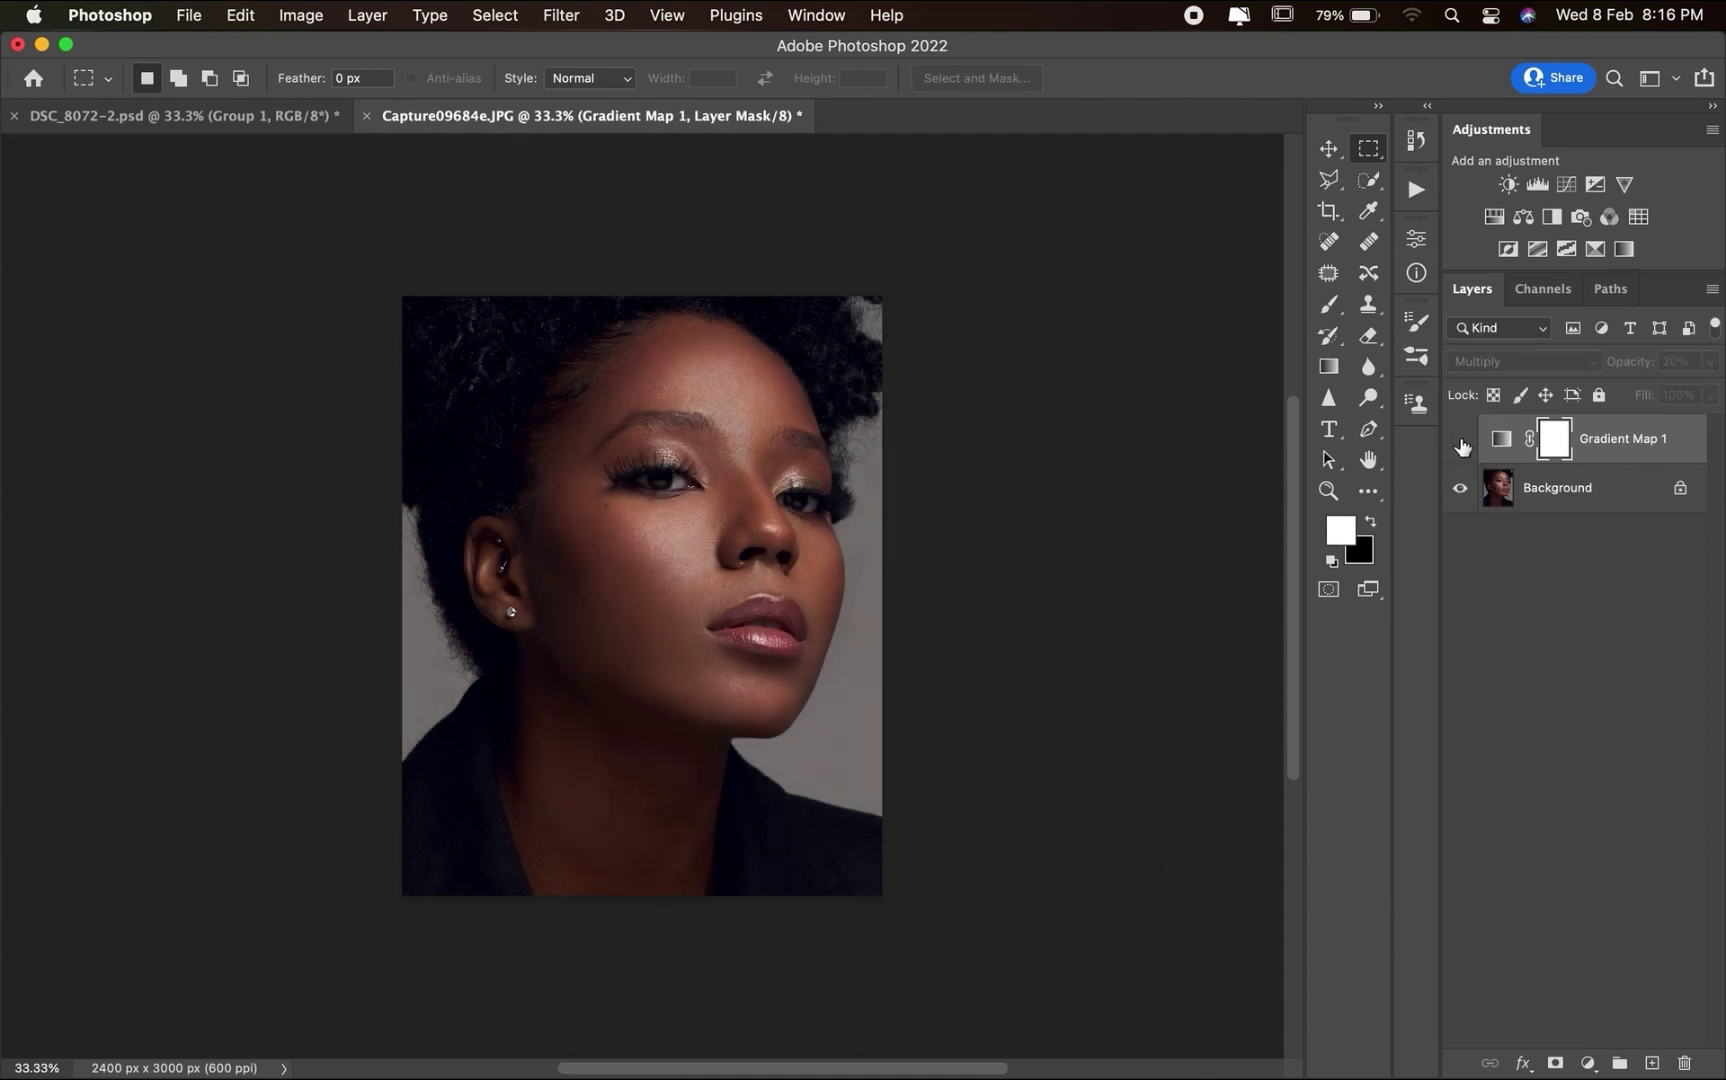
{"action": "left_click", "coordinate": [1461, 442]}
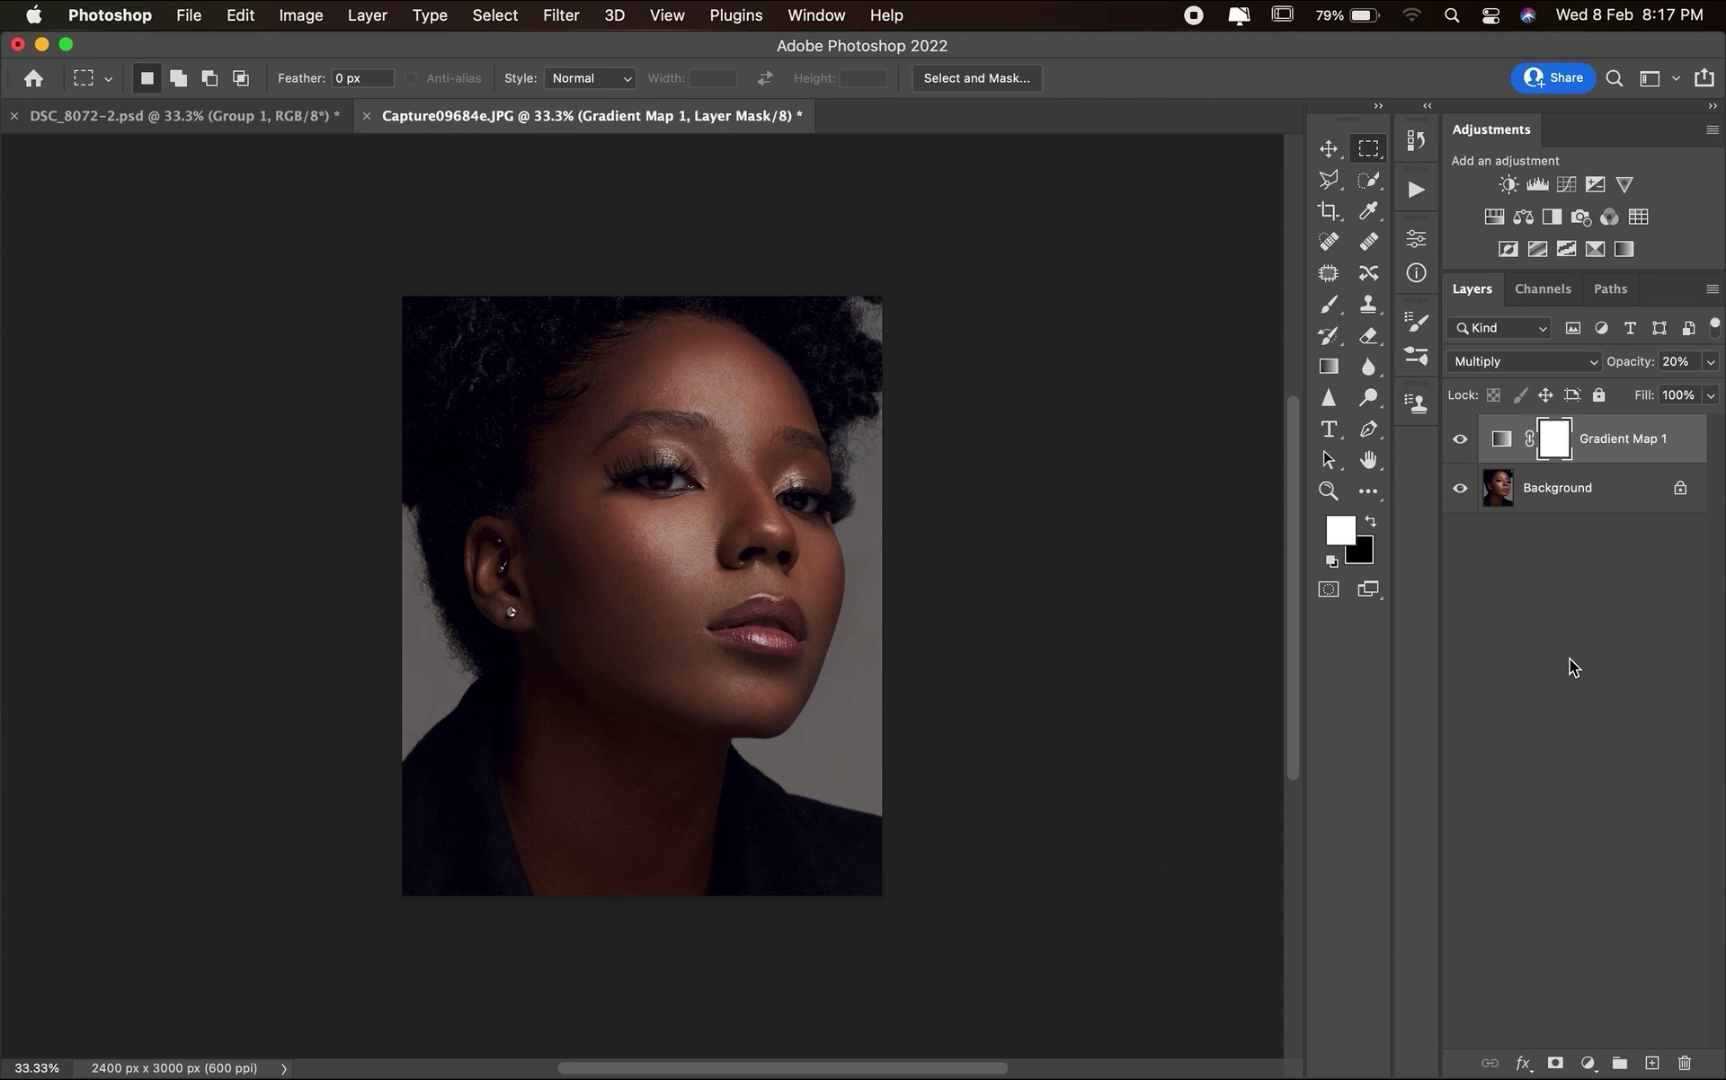
- Add Gradient Map 2 and open its gradient in the Gradient Editor
{"action": "left_click", "coordinate": [1588, 1062]}
{"action": "left_click", "coordinate": [1590, 988]}
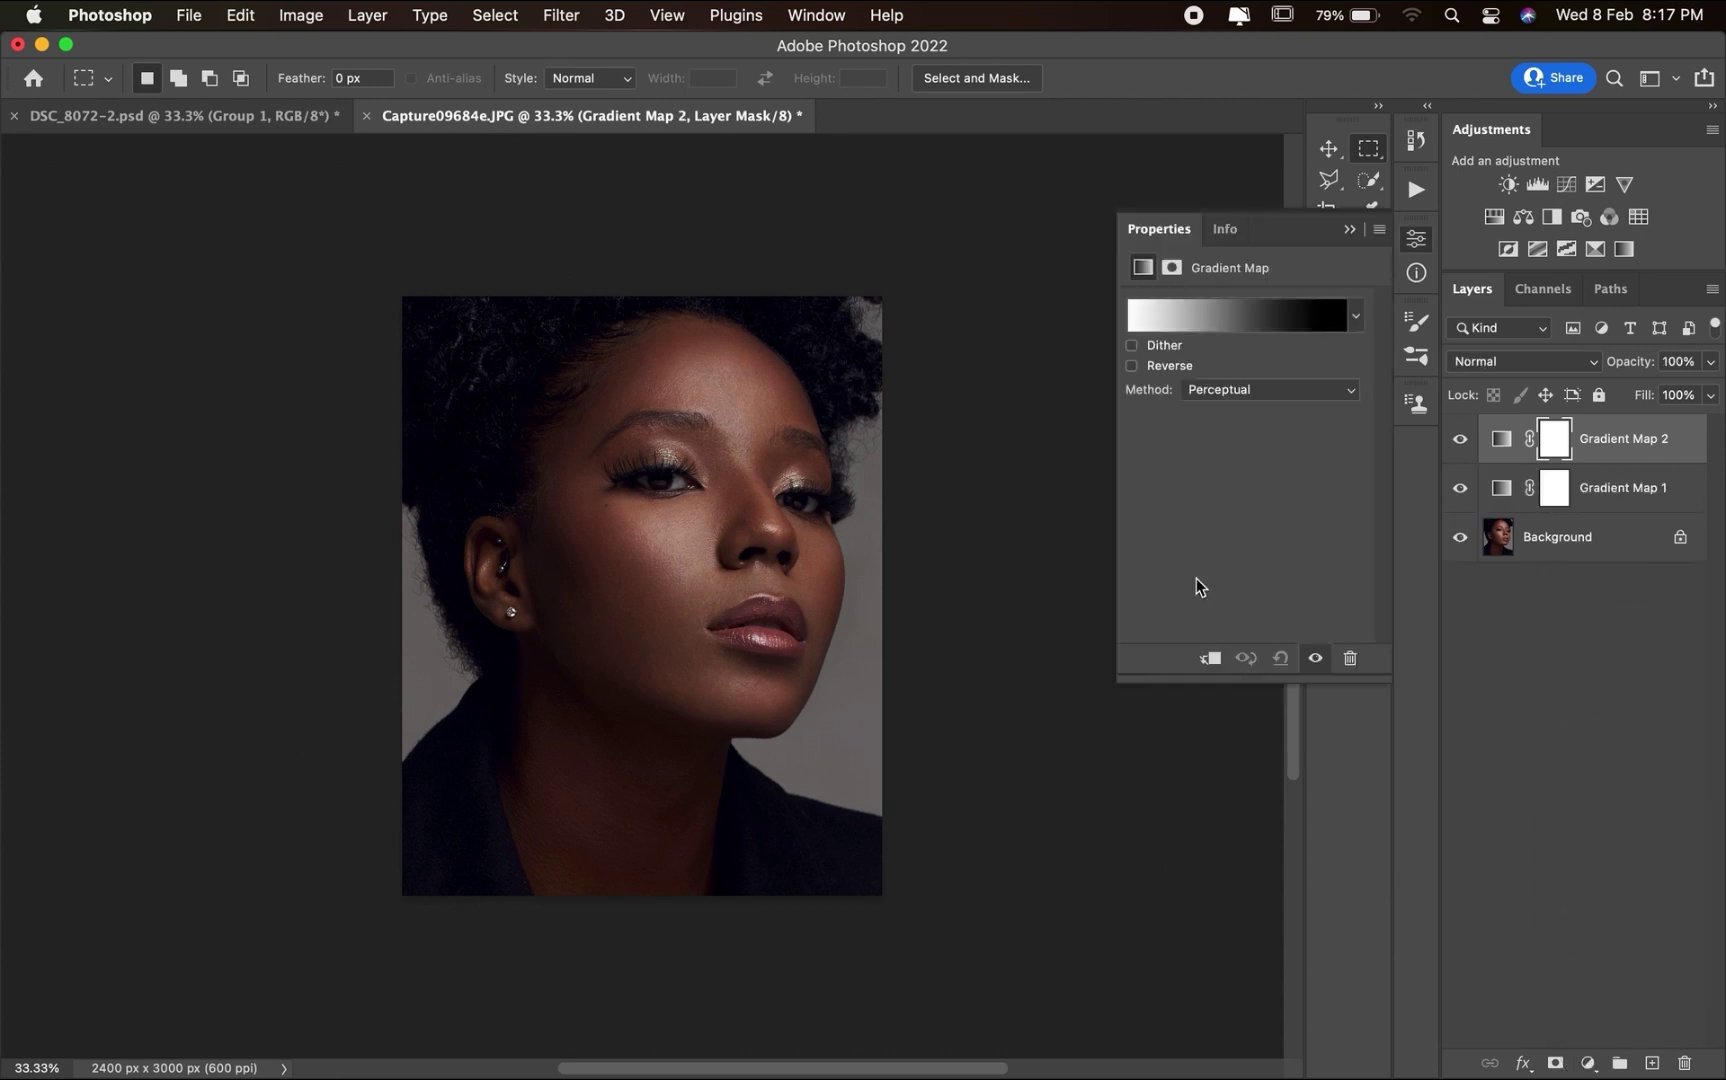
{"action": "left_click", "coordinate": [1229, 313]}
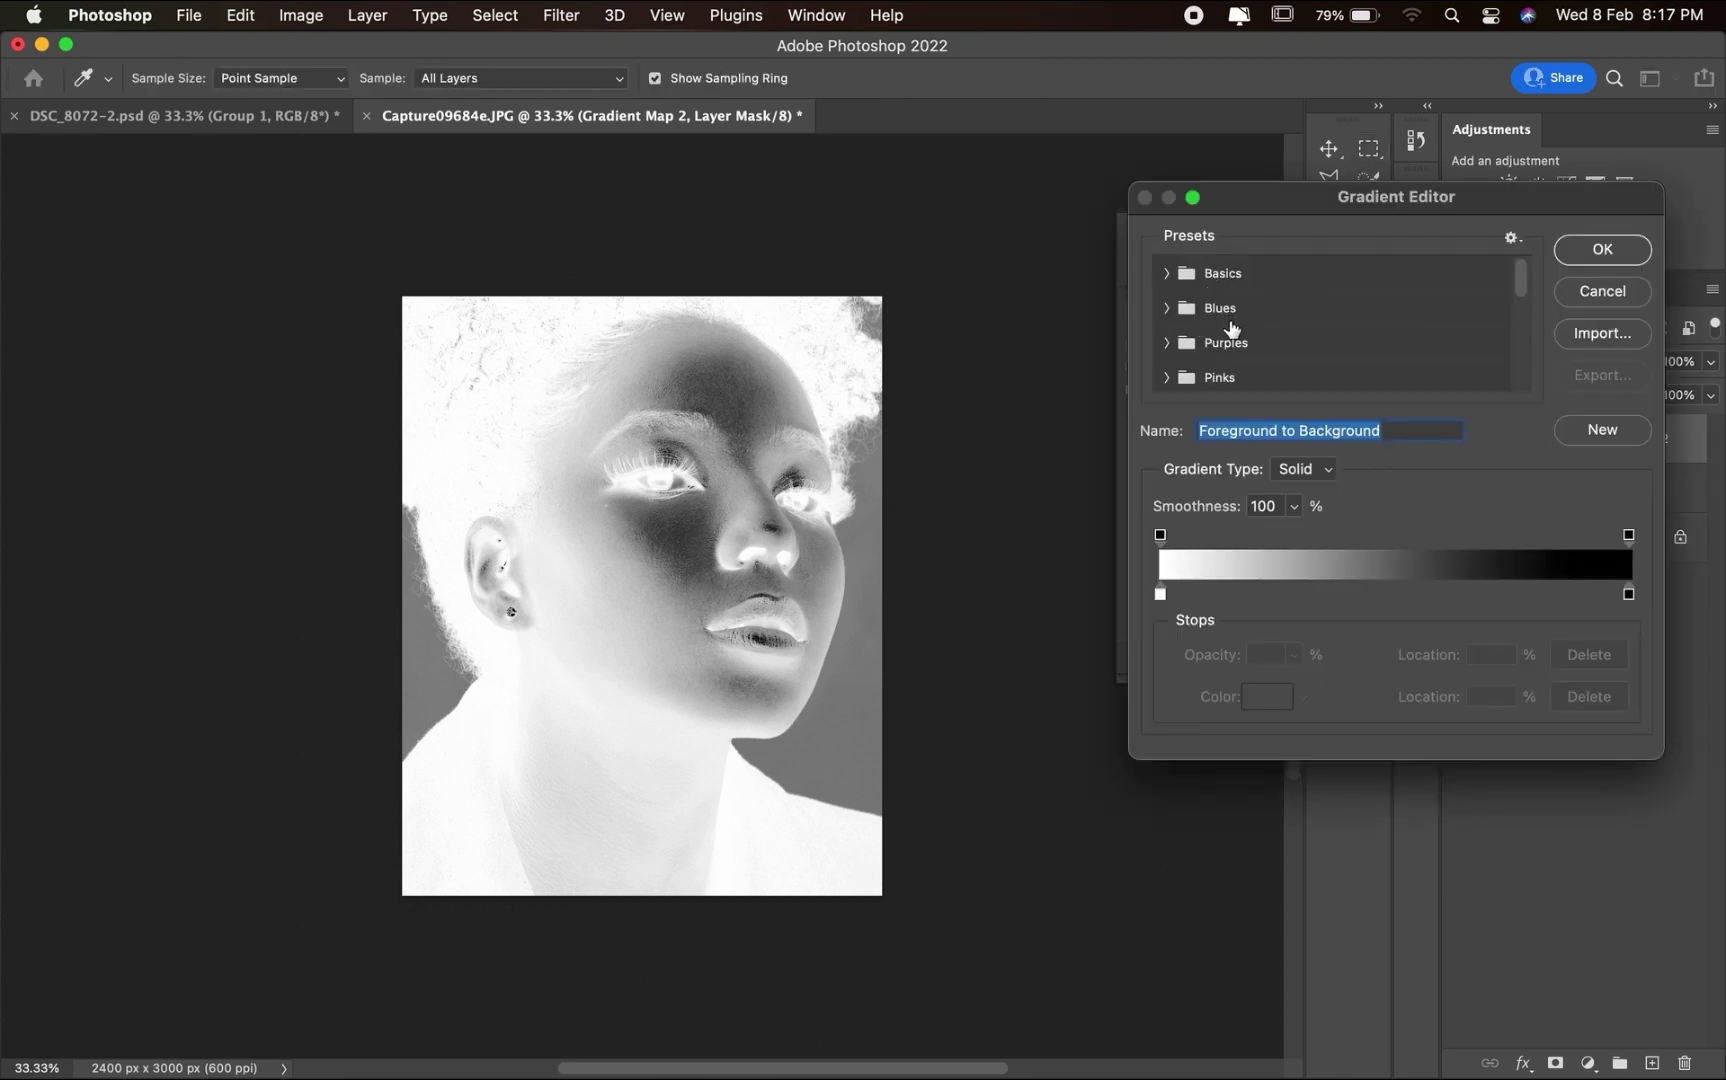
{"action": "scroll", "coordinate": [1235, 340], "scroll_direction": "down", "scroll_amount": 5}
{"action": "scroll", "coordinate": [1235, 342], "scroll_direction": "down", "scroll_amount": 3}
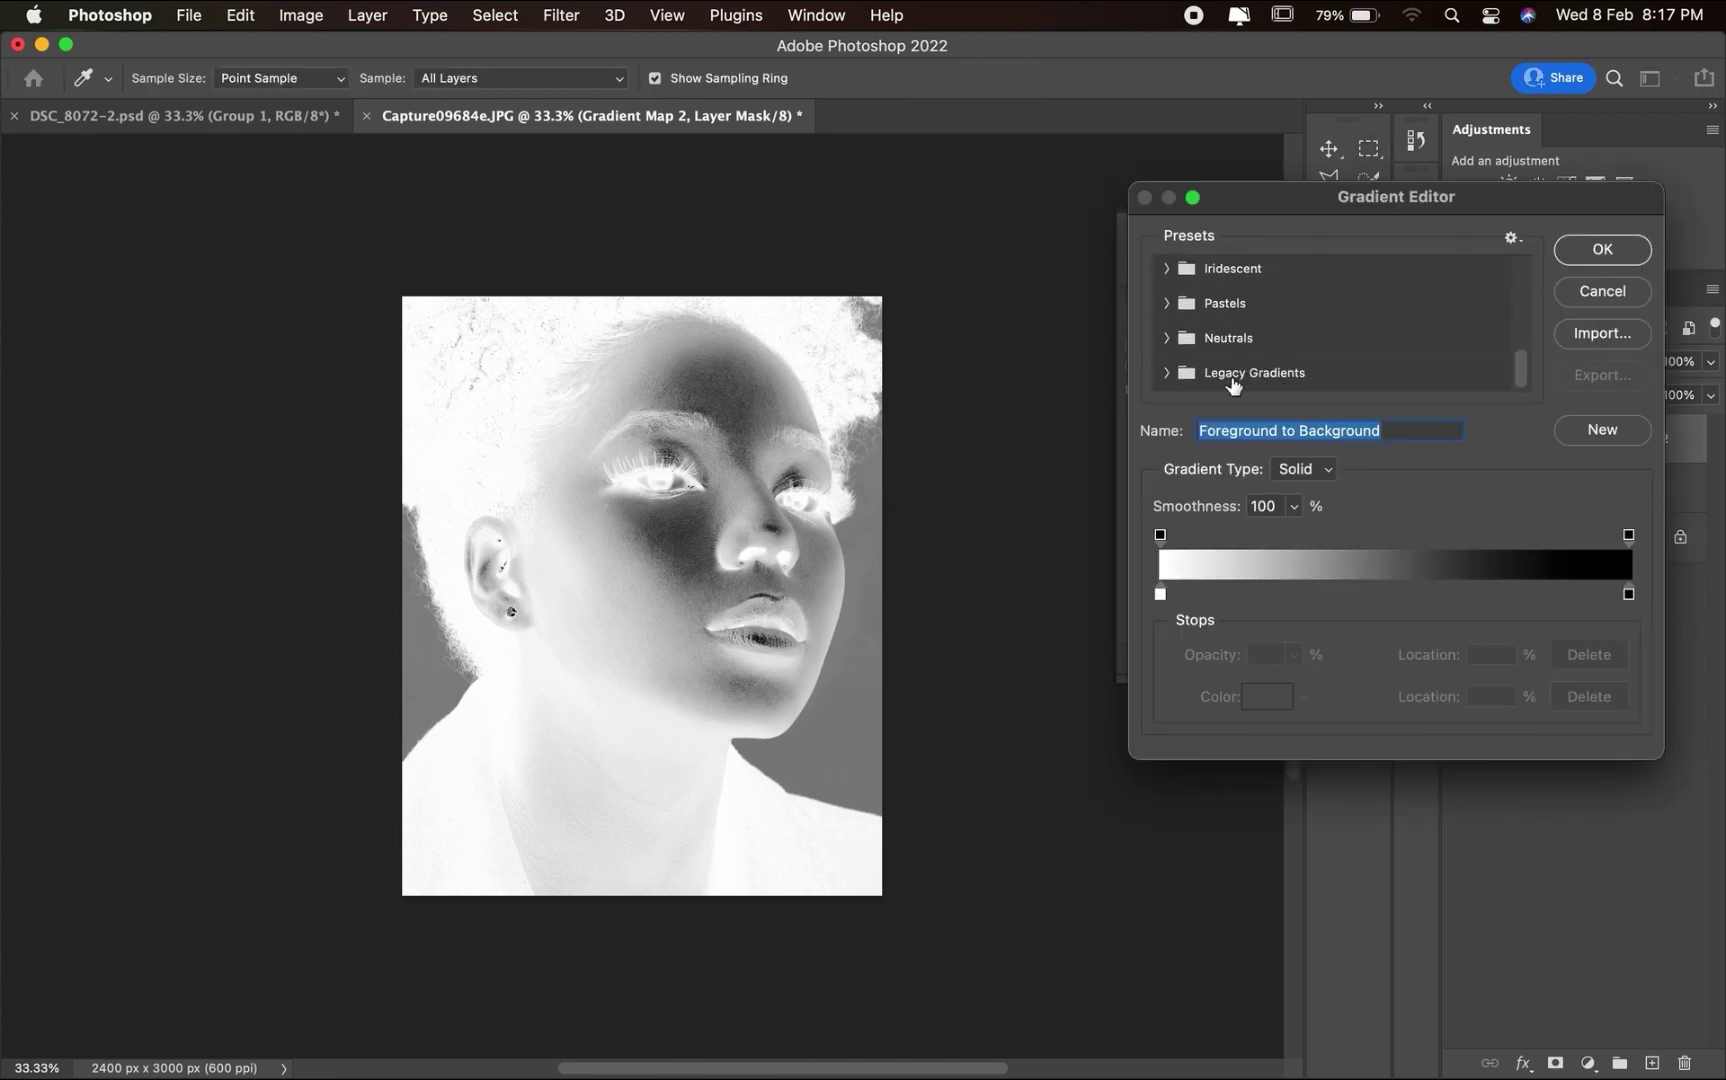
- Load the Legacy Gradients presets through the Gradients panel menu
{"action": "left_click", "coordinate": [816, 16]}
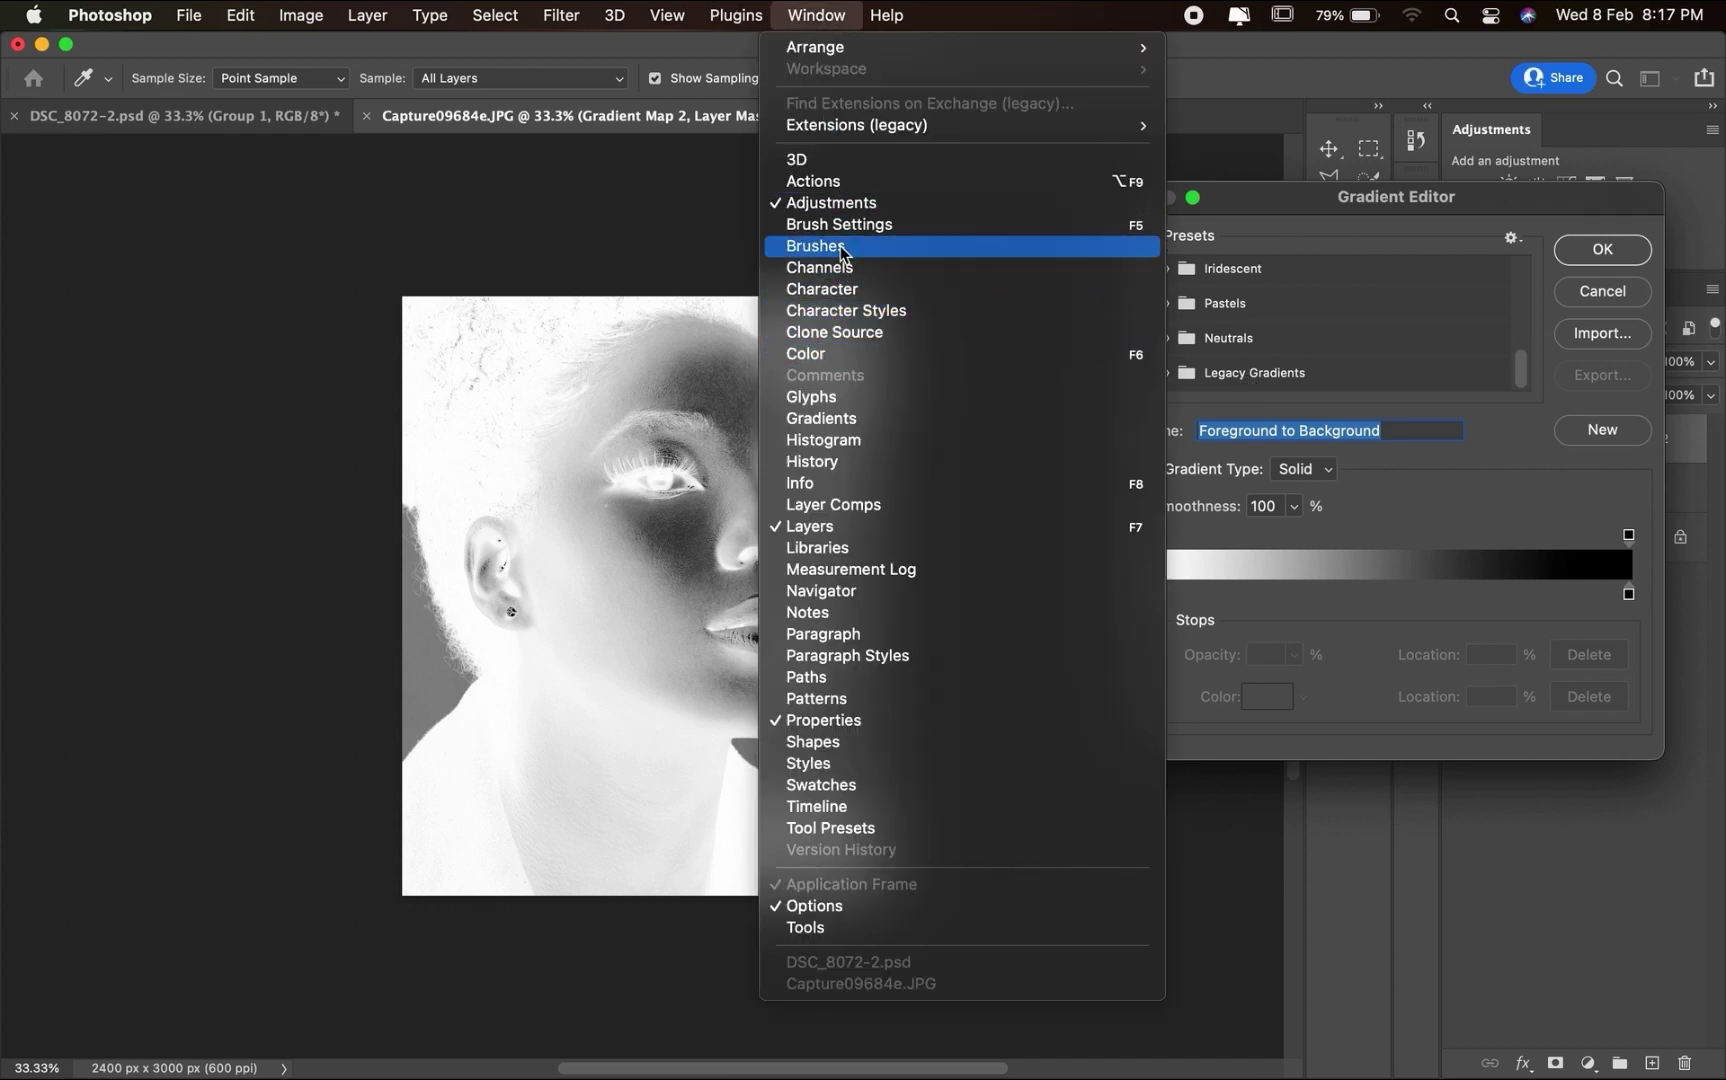
{"action": "left_click", "coordinate": [838, 420]}
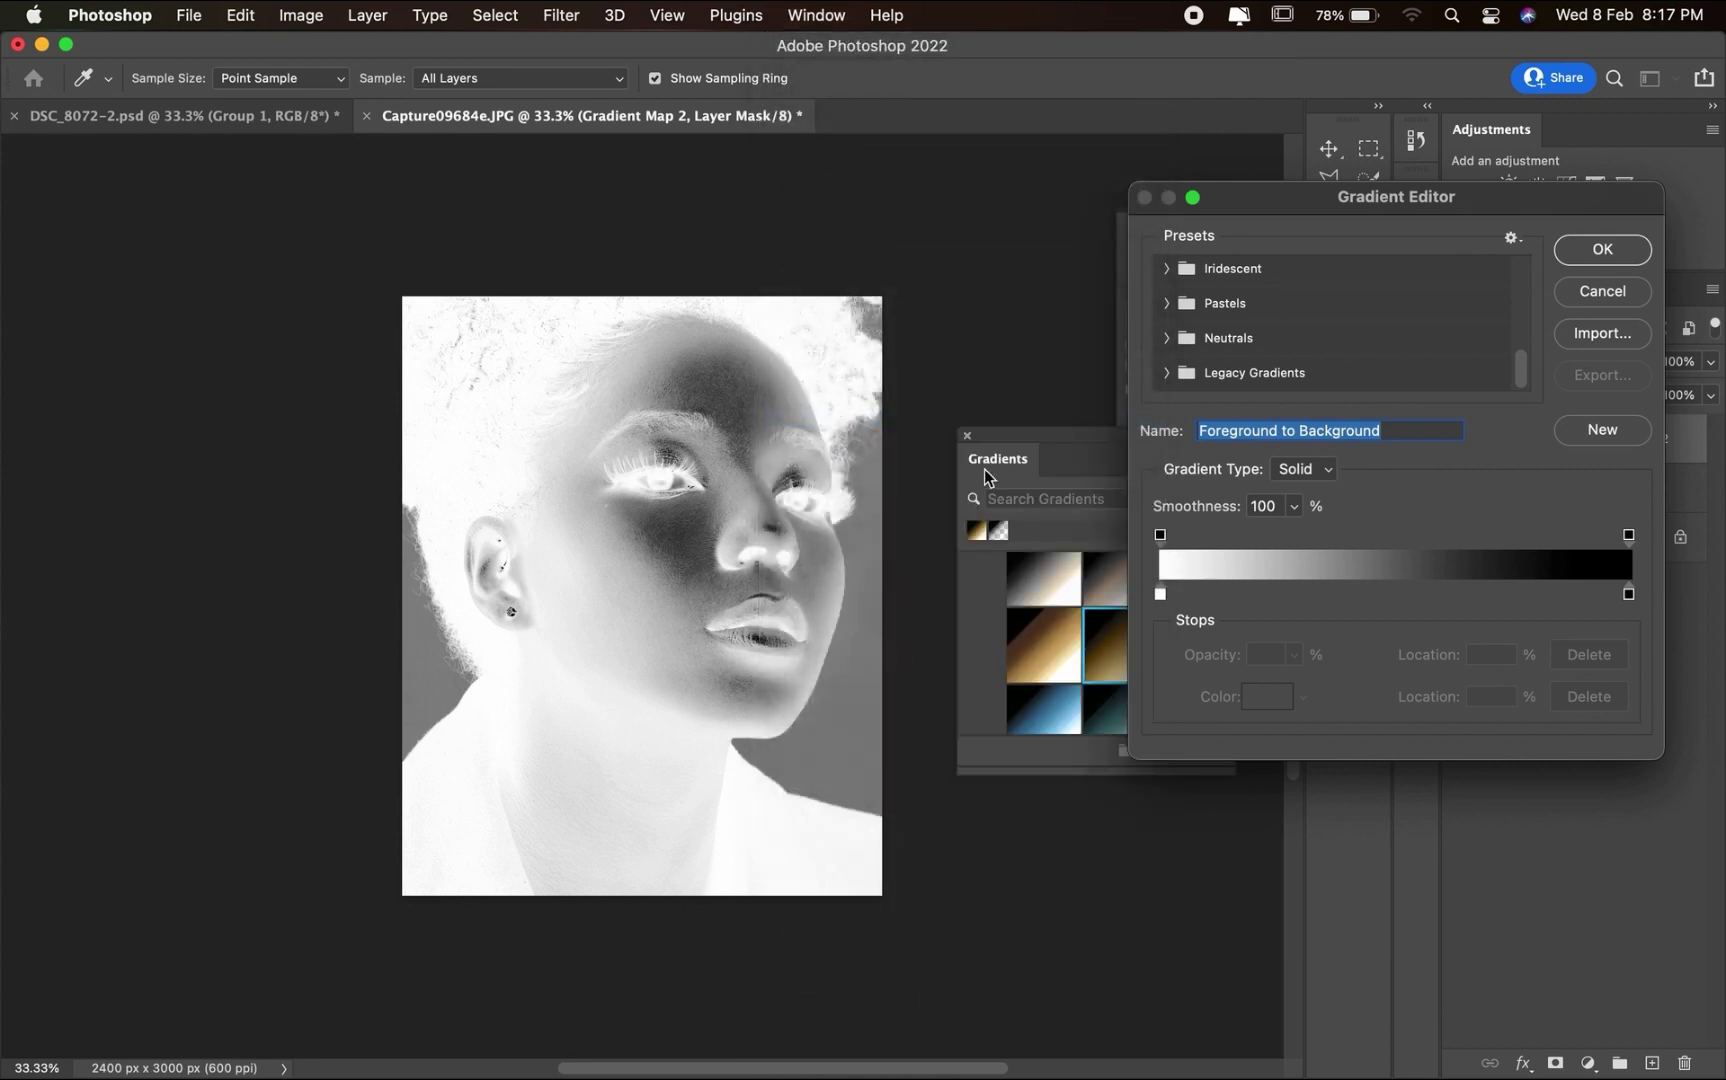
{"action": "left_click_drag", "start_coordinate": [1041, 447], "coordinate": [676, 481]}
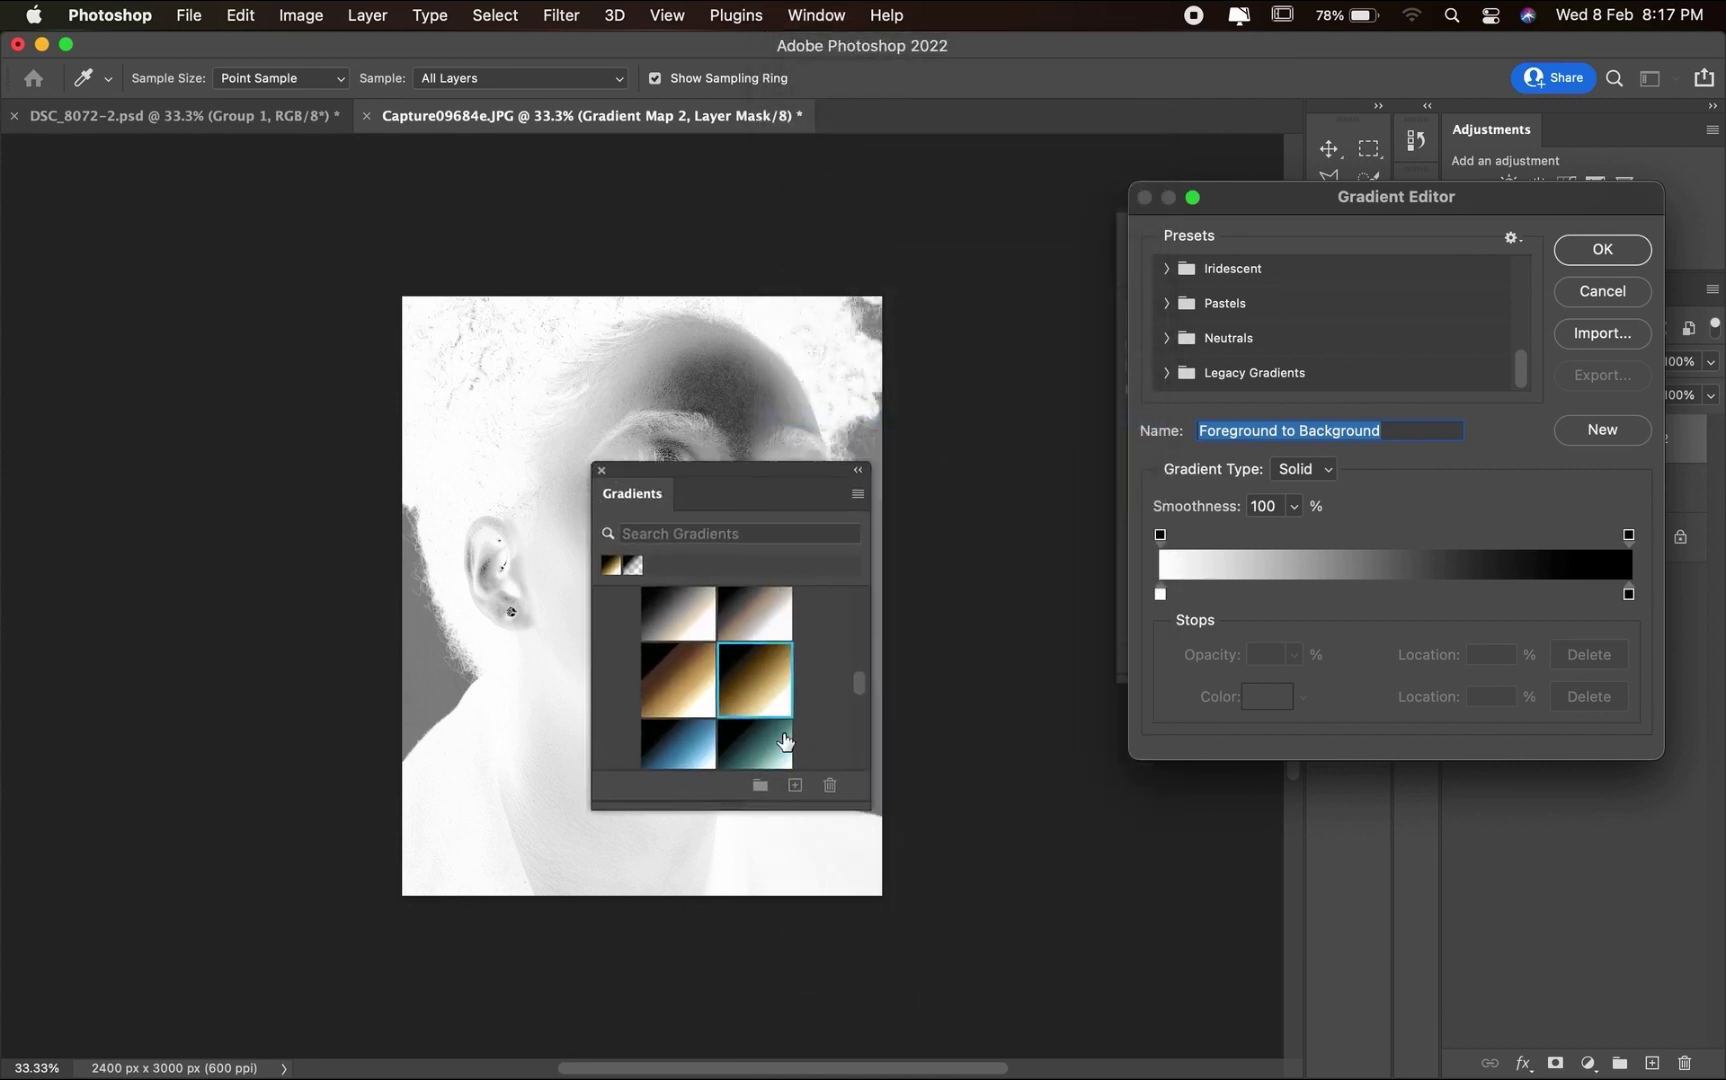
{"action": "left_click", "coordinate": [857, 496]}
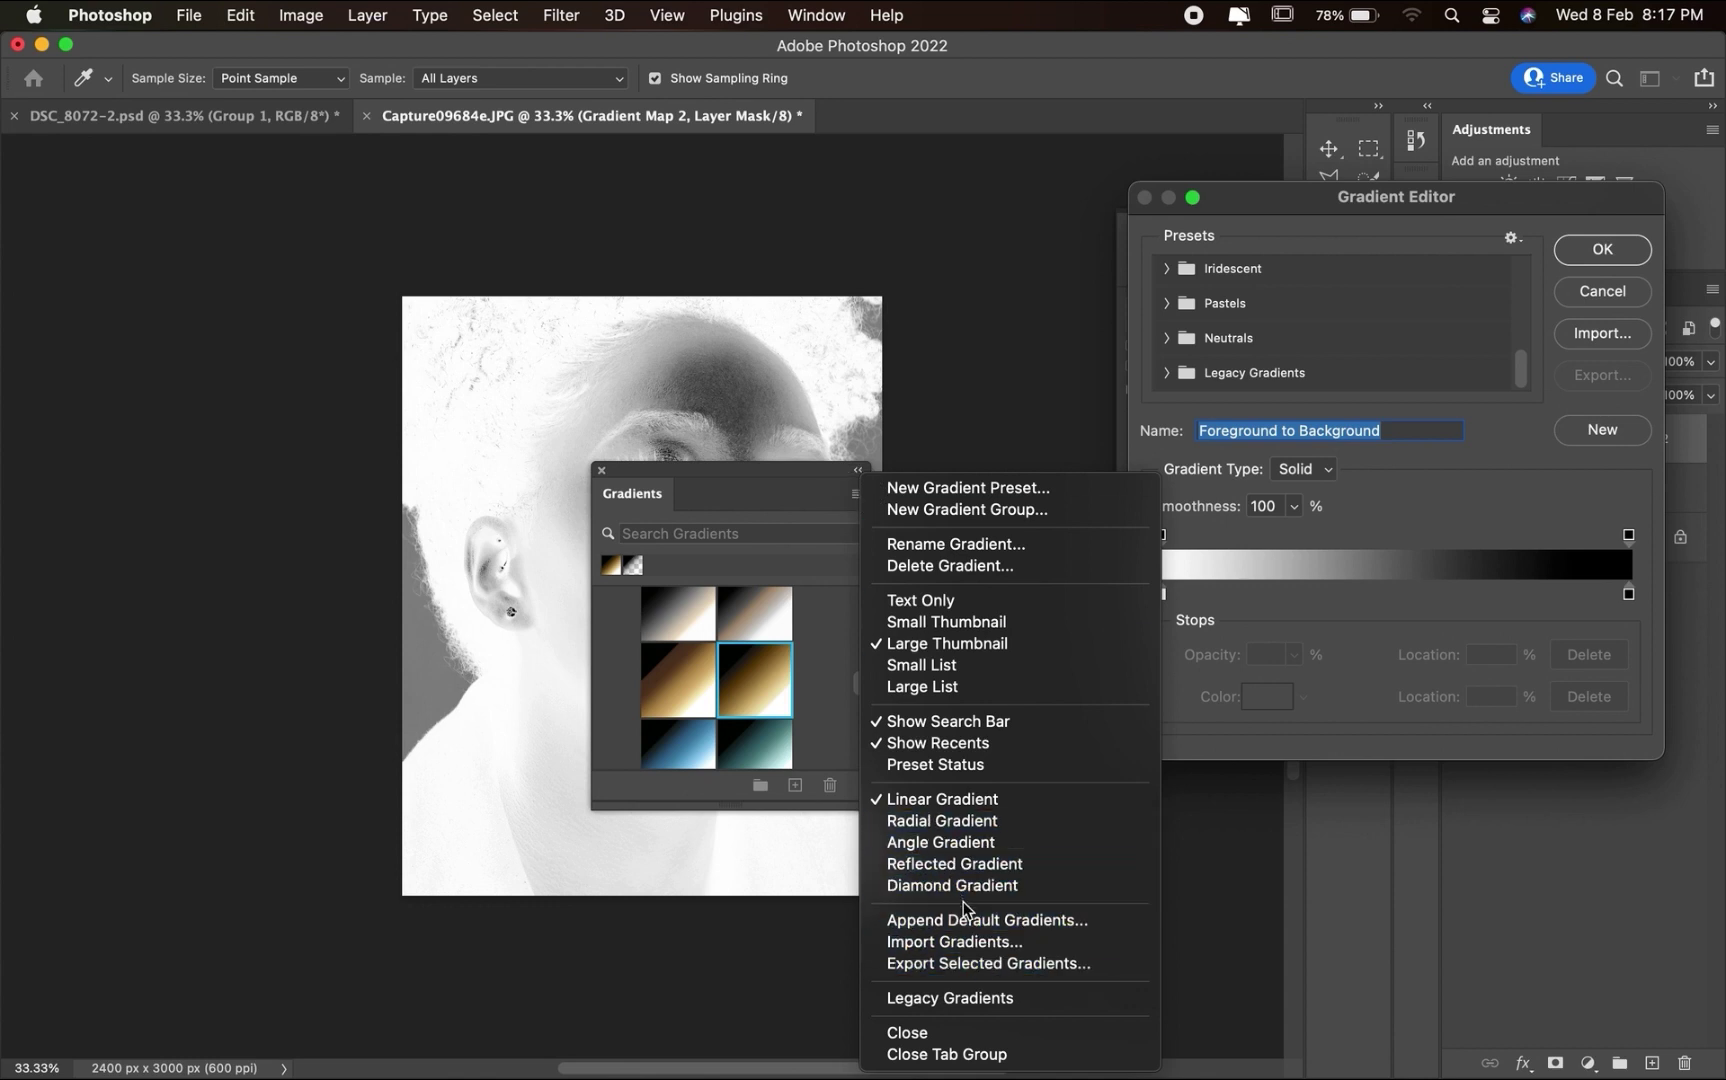
{"action": "left_click", "coordinate": [982, 1000]}
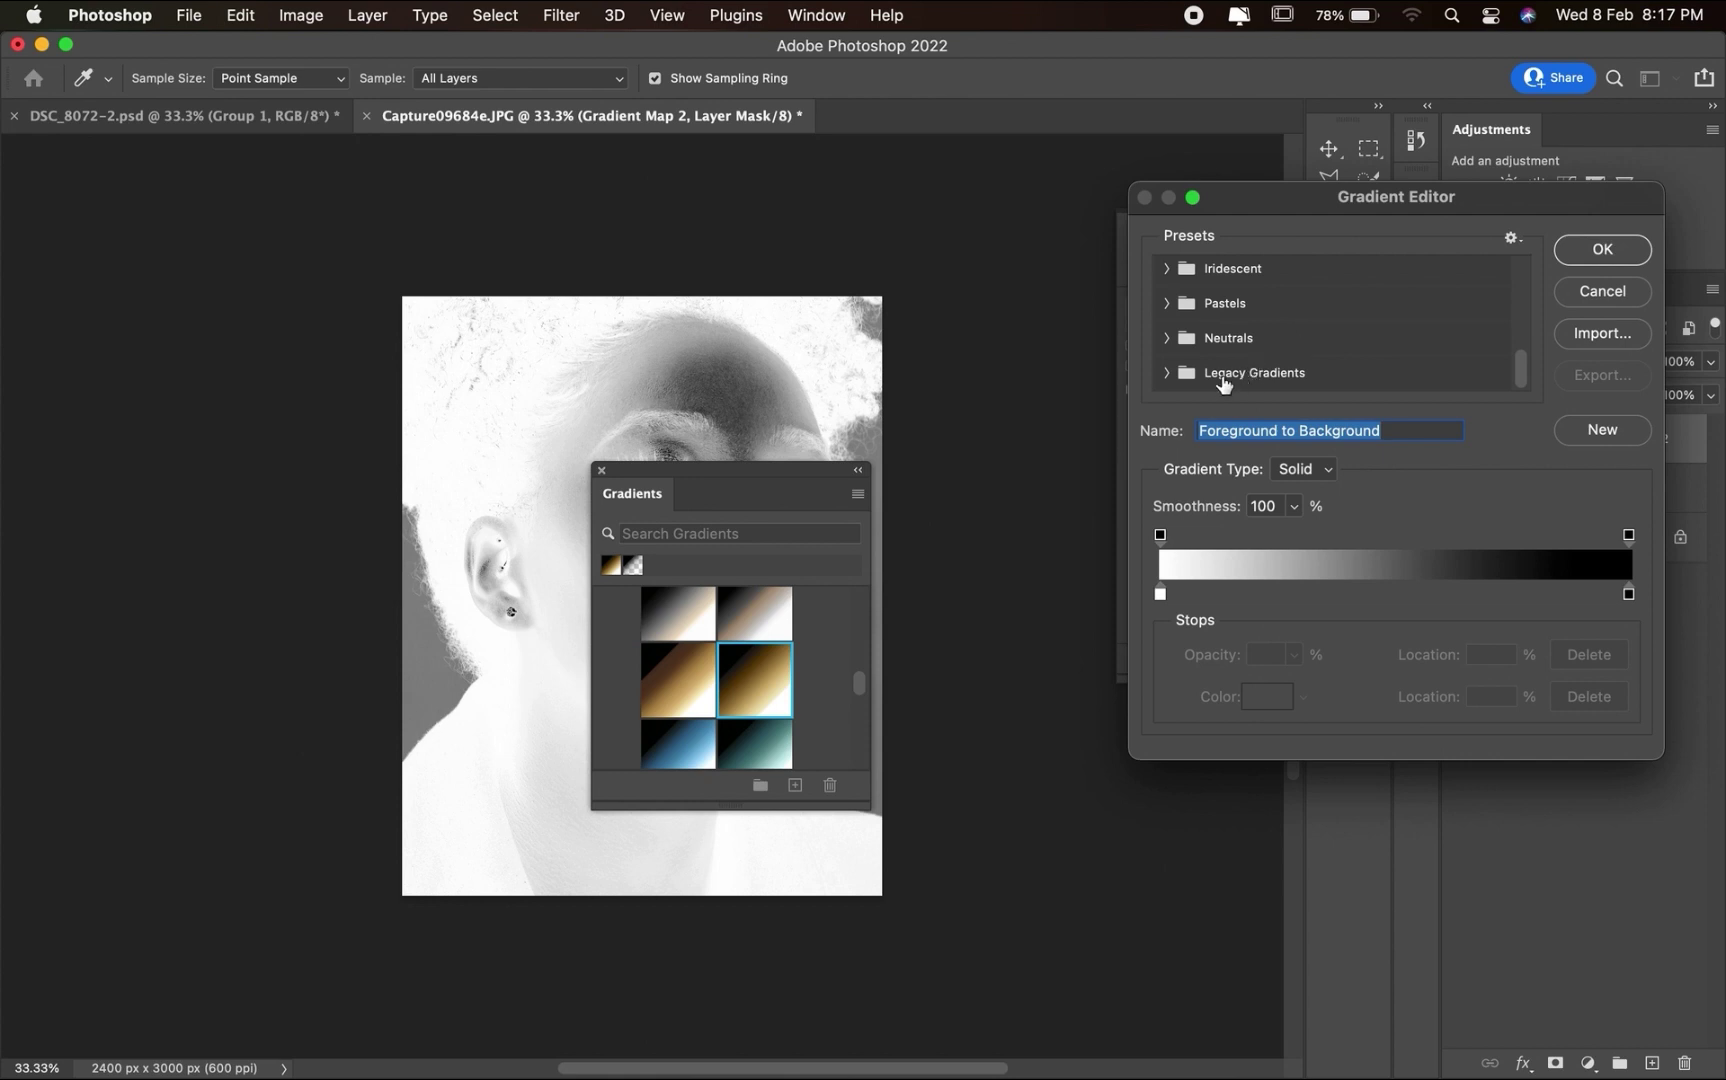
{"action": "left_click", "coordinate": [601, 471]}
- Choose Gold 2 from the Legacy Photographic Toning presets and confirm it
{"action": "left_click", "coordinate": [1168, 374]}
{"action": "left_click_drag", "start_coordinate": [1518, 320], "coordinate": [1520, 336]}
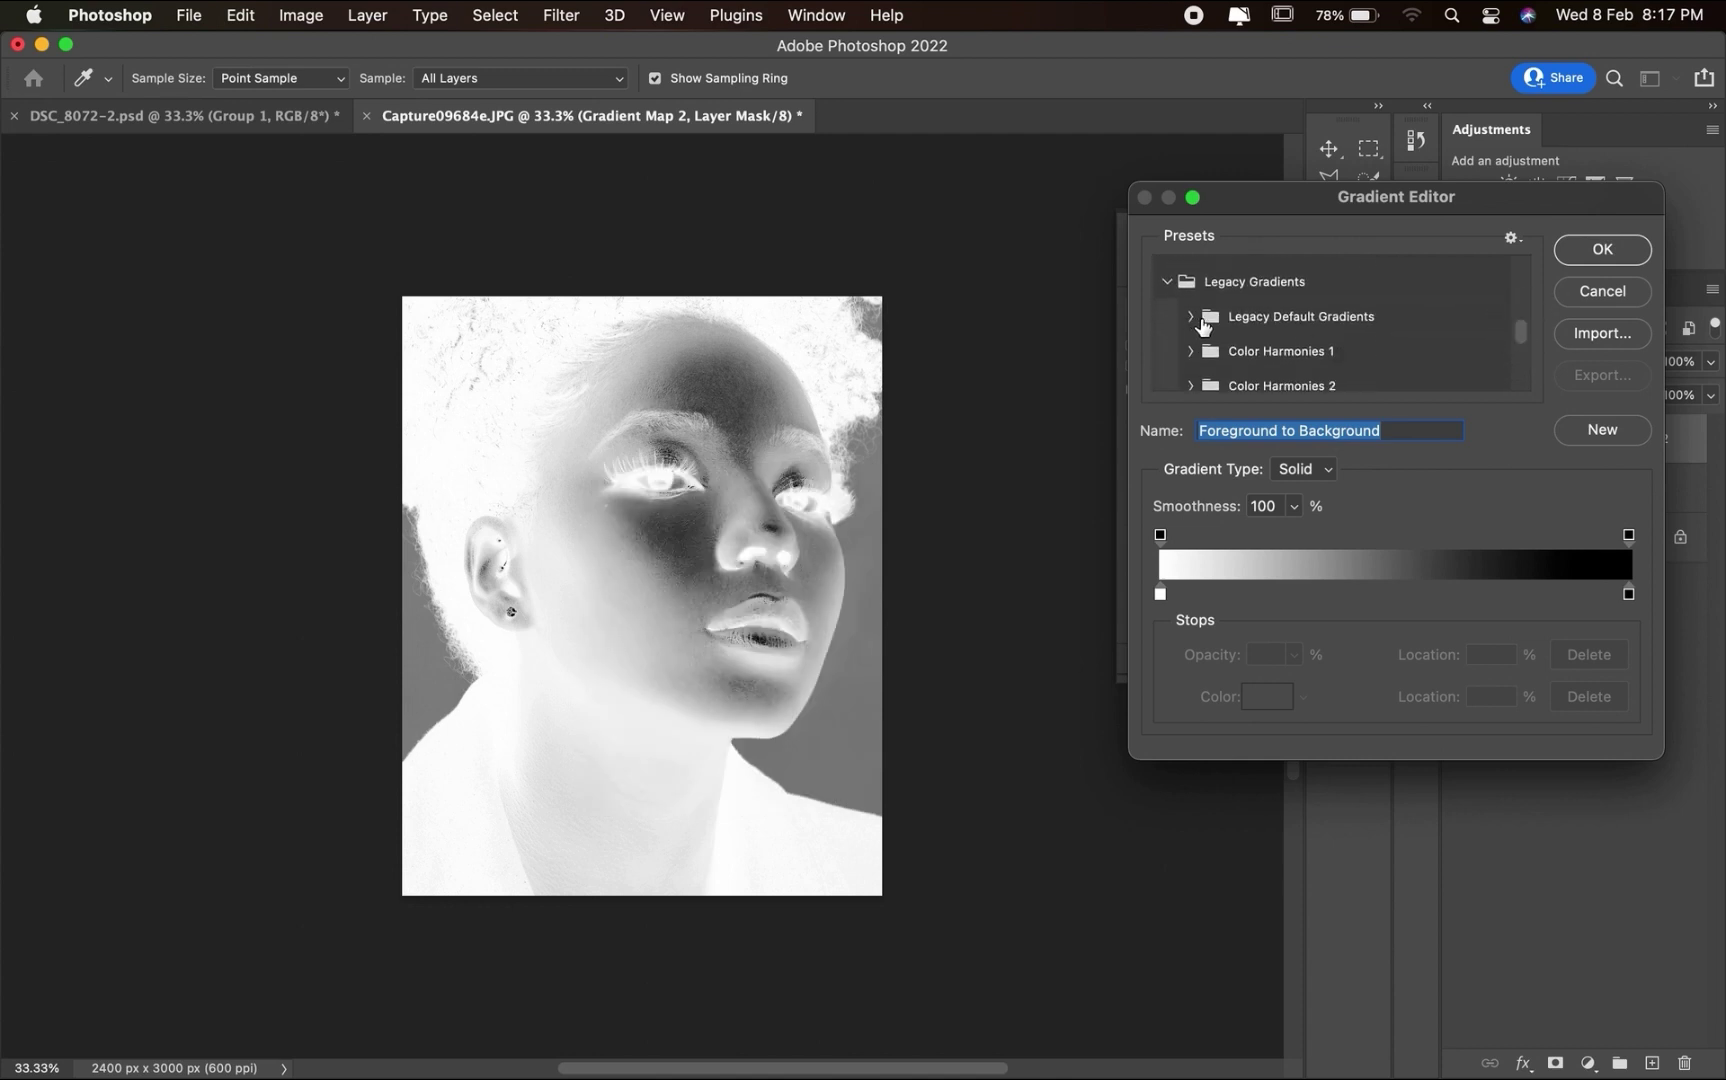
{"action": "scroll", "coordinate": [1277, 347], "scroll_direction": "down", "scroll_amount": 2}
{"action": "scroll", "coordinate": [1277, 347], "scroll_direction": "down", "scroll_amount": 7}
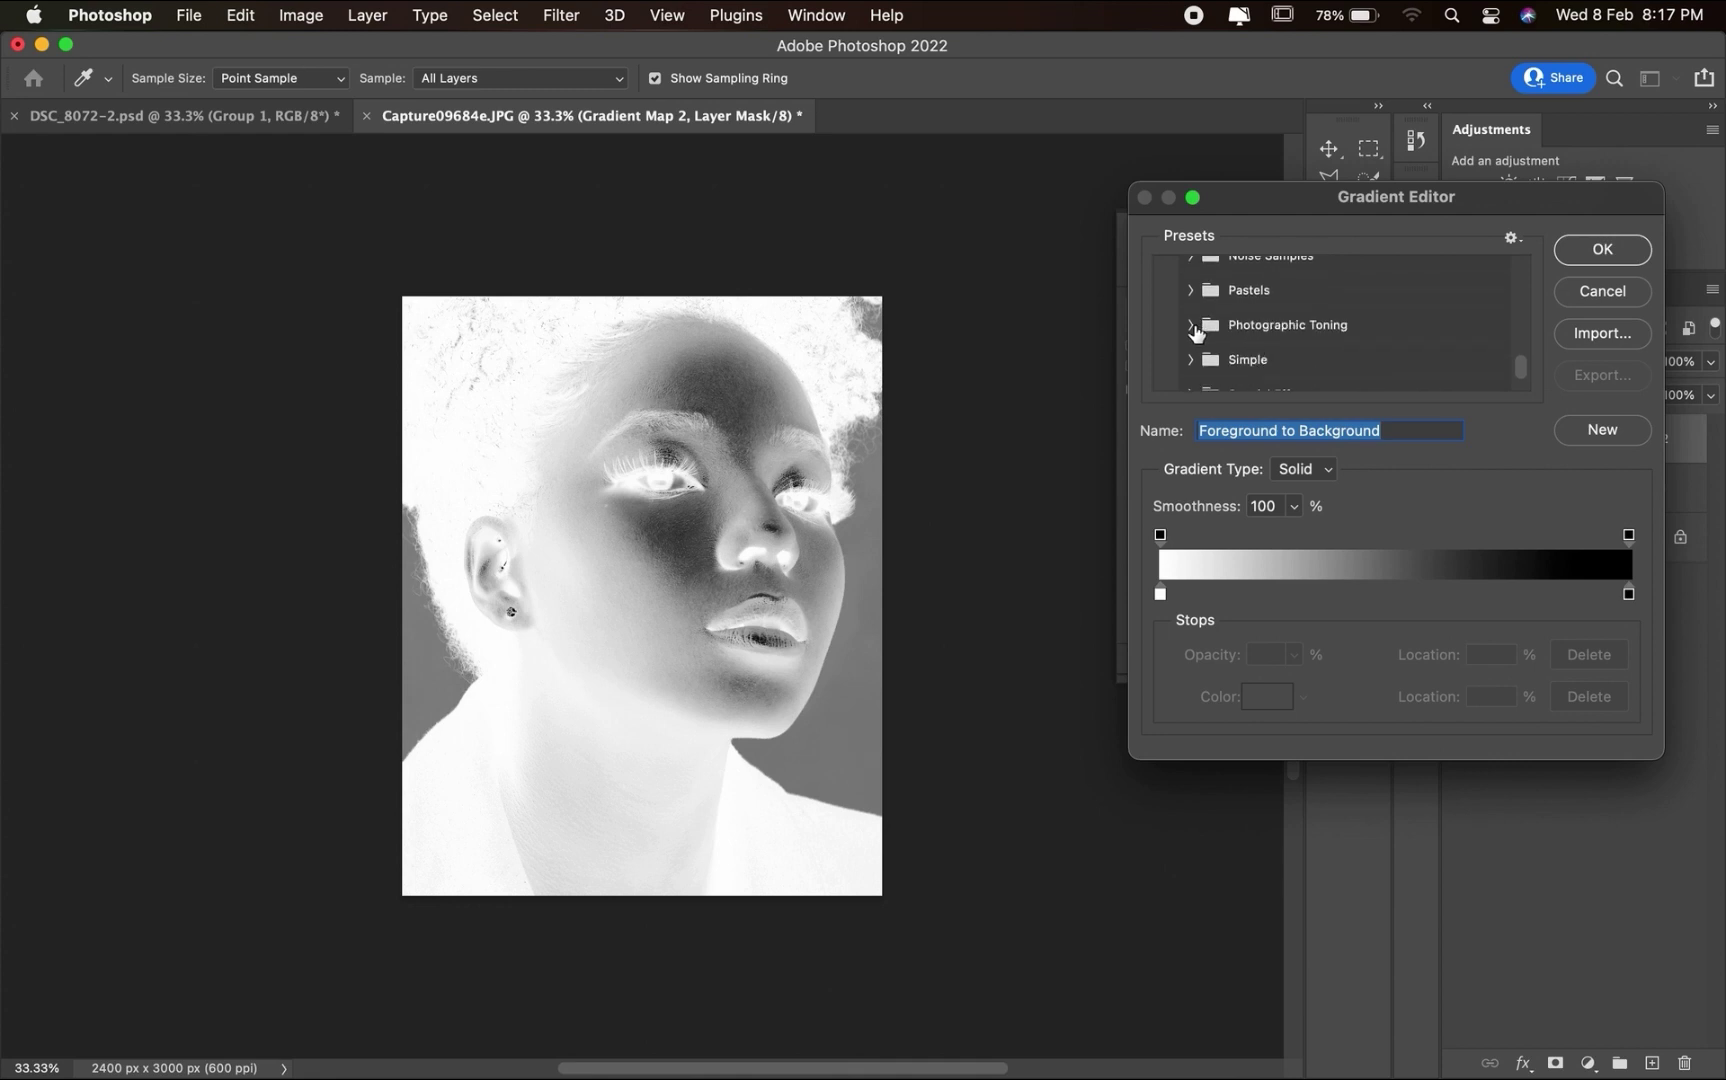
{"action": "left_click", "coordinate": [1210, 325]}
{"action": "scroll", "coordinate": [1302, 366], "scroll_direction": "down", "scroll_amount": 3}
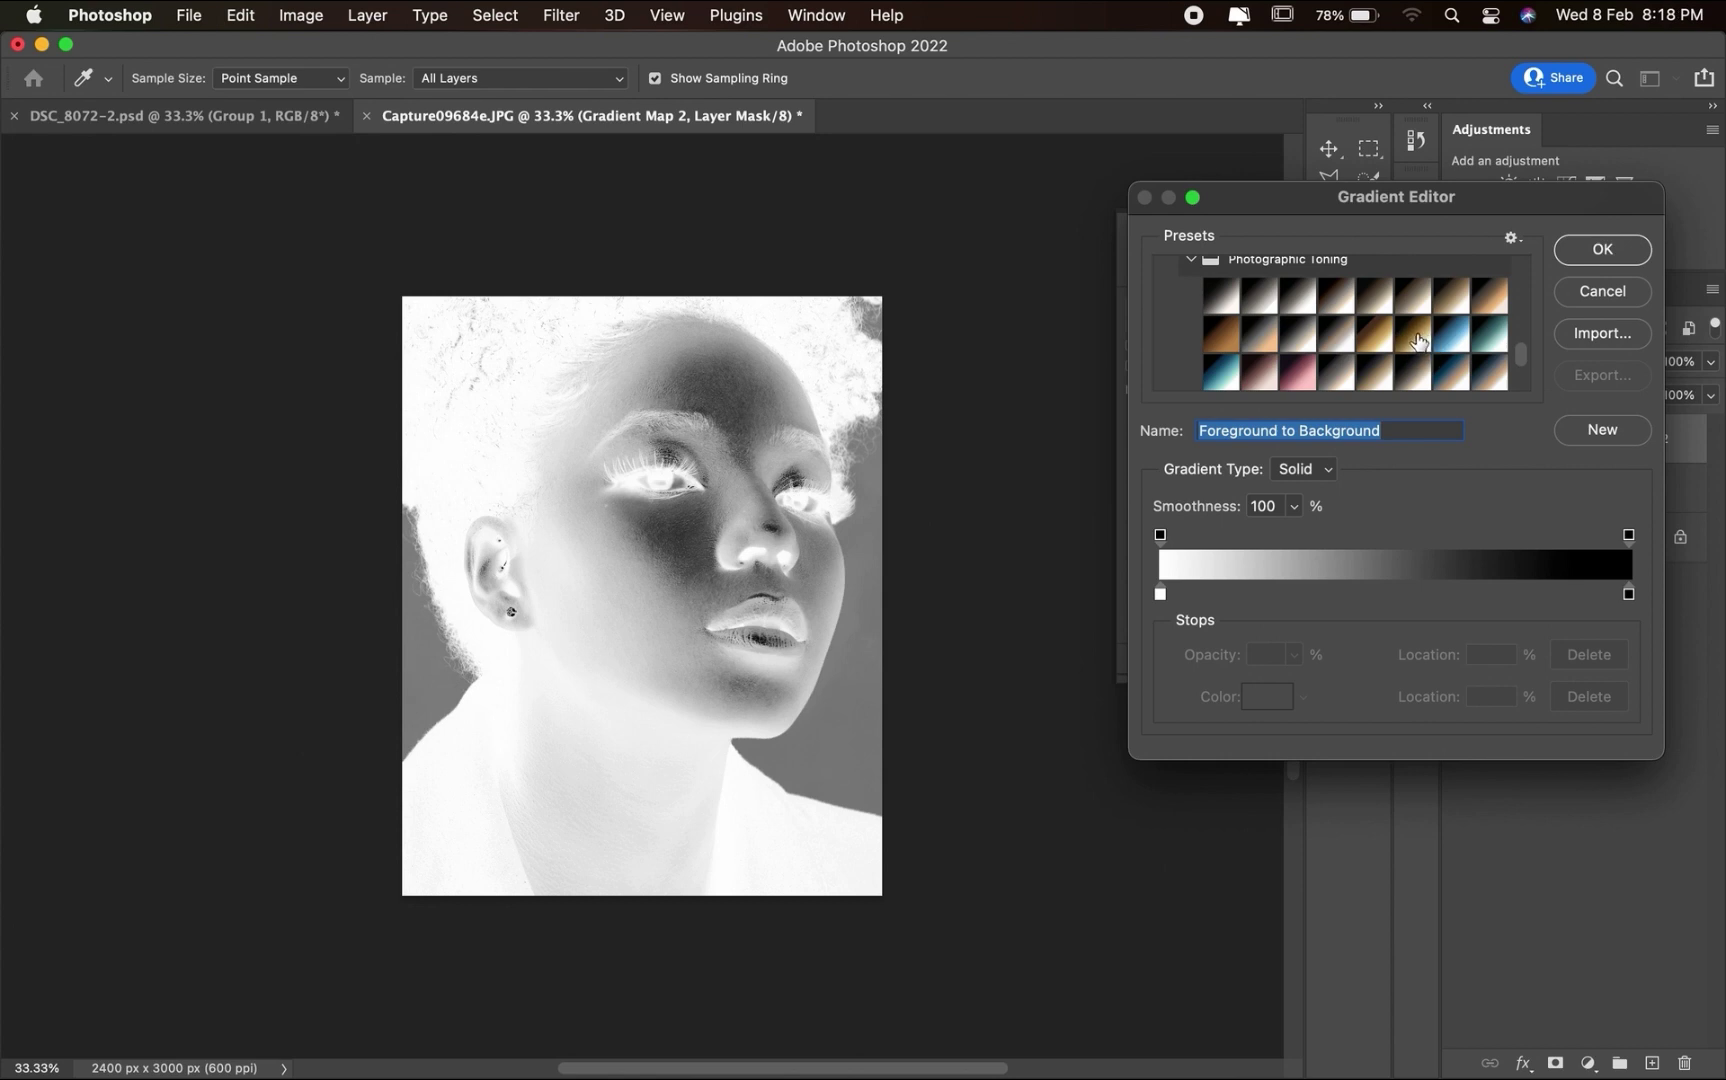
{"action": "left_click", "coordinate": [1416, 338]}
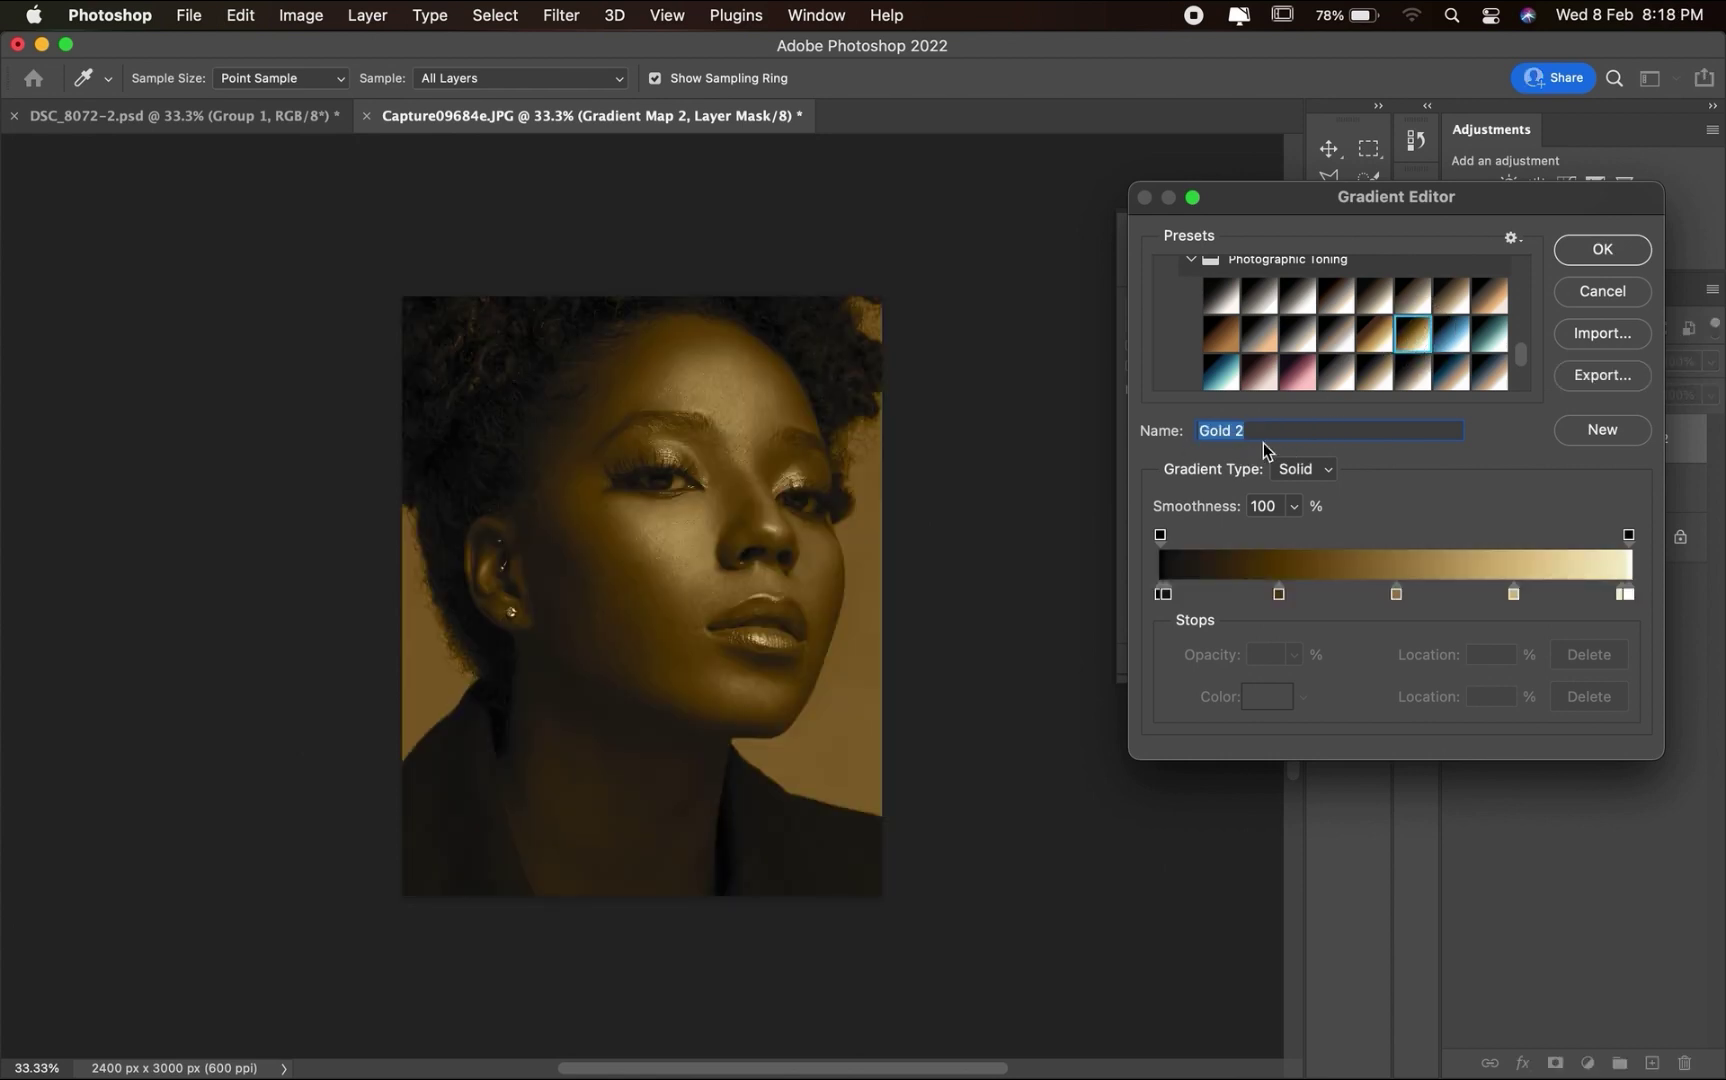
{"action": "left_click", "coordinate": [1612, 250]}
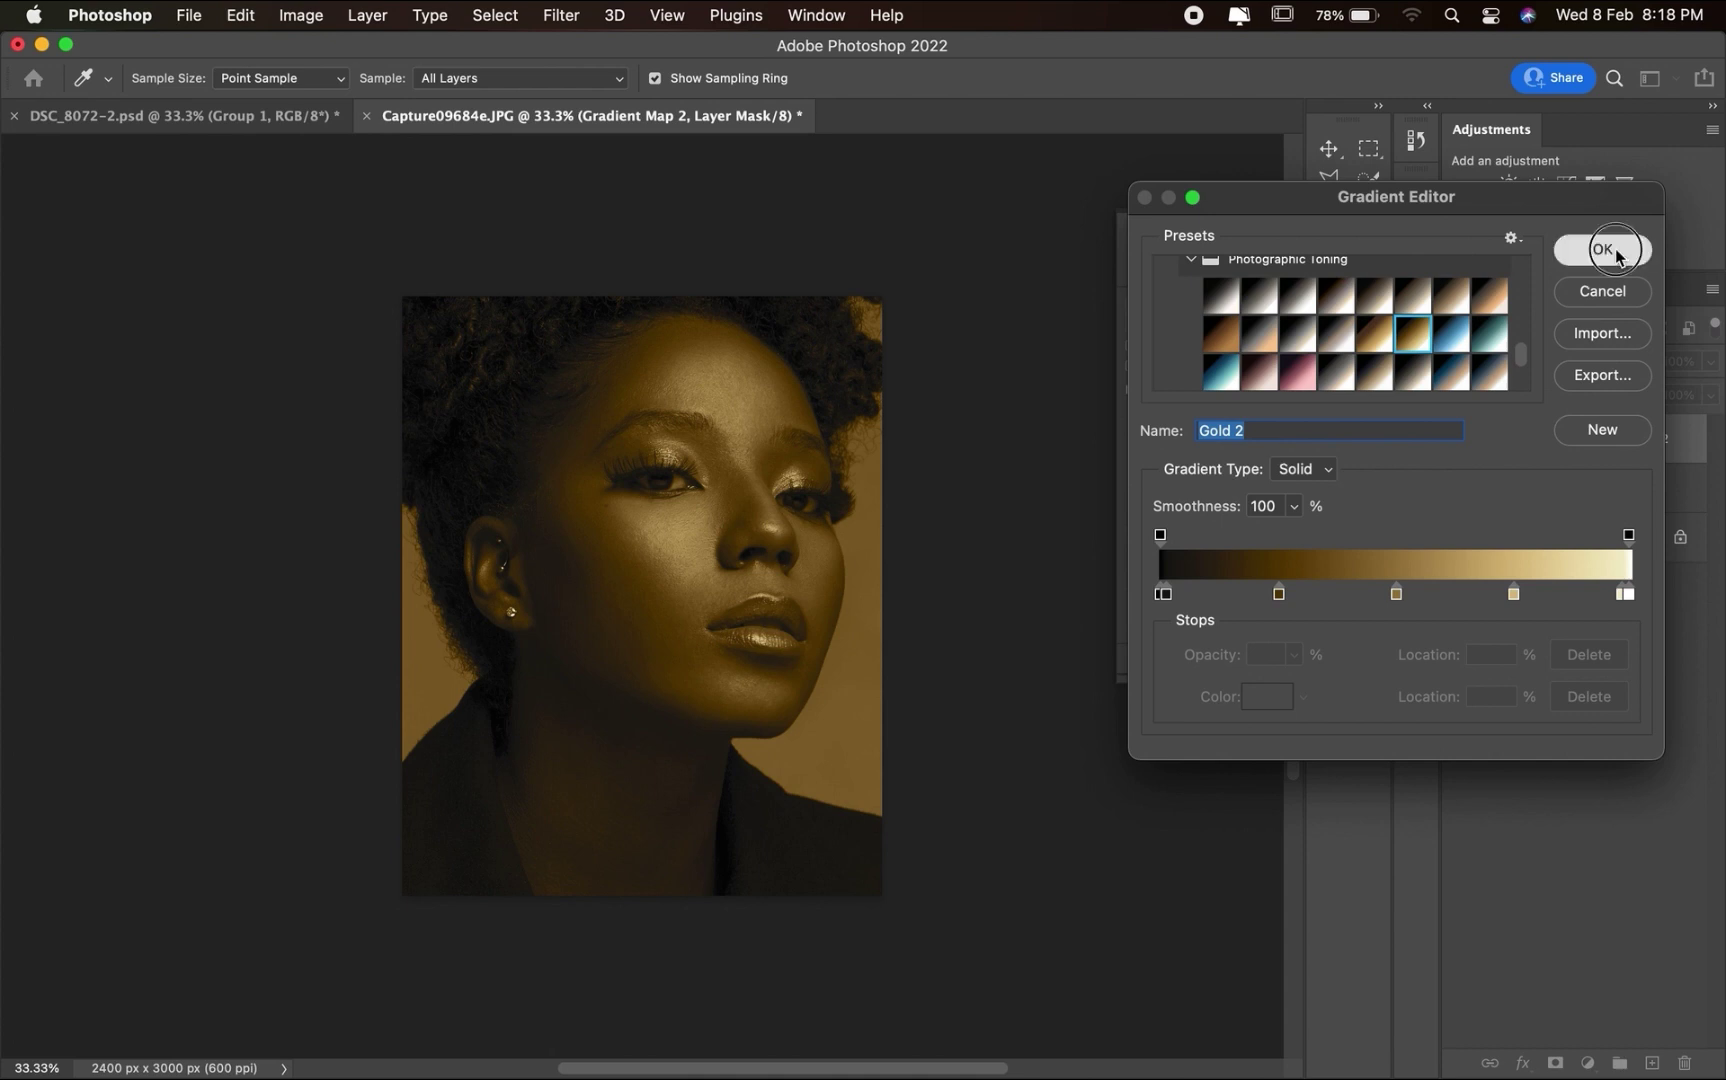
- Blend Gradient Map 2 in Soft Light at 20% opacity
{"action": "left_click", "coordinate": [1520, 367]}
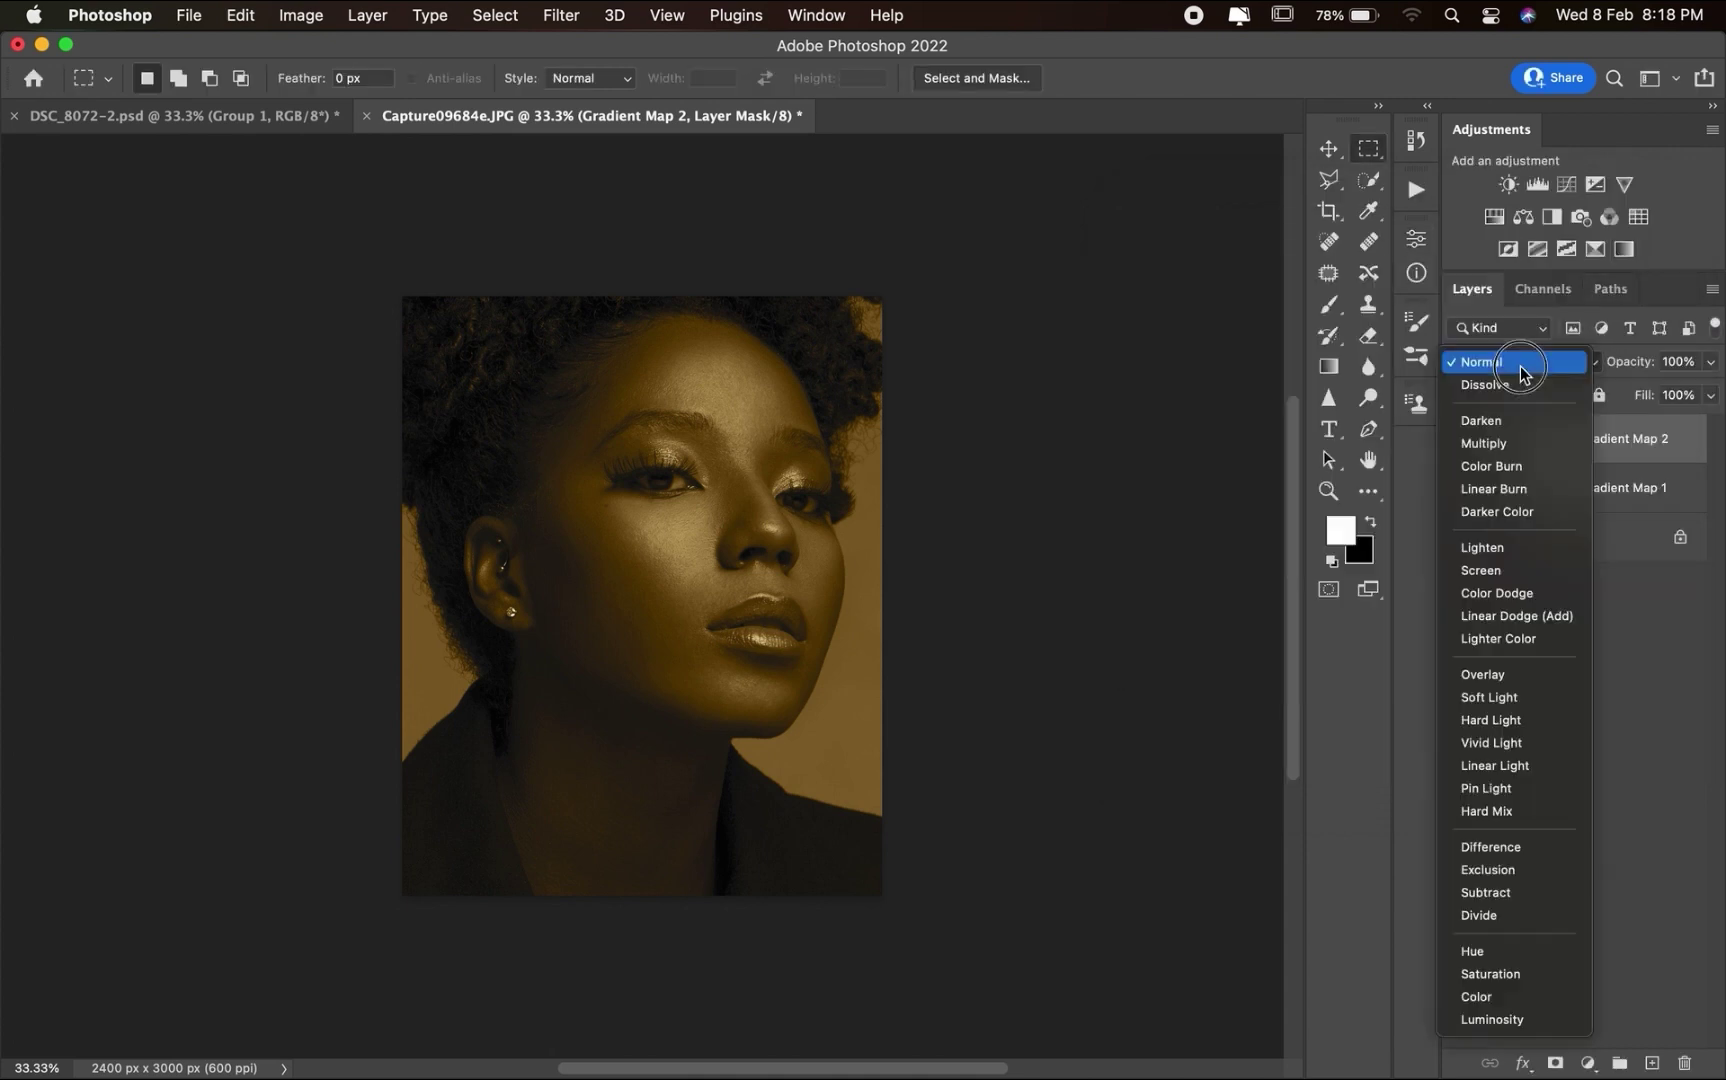
{"action": "left_click", "coordinate": [1510, 699]}
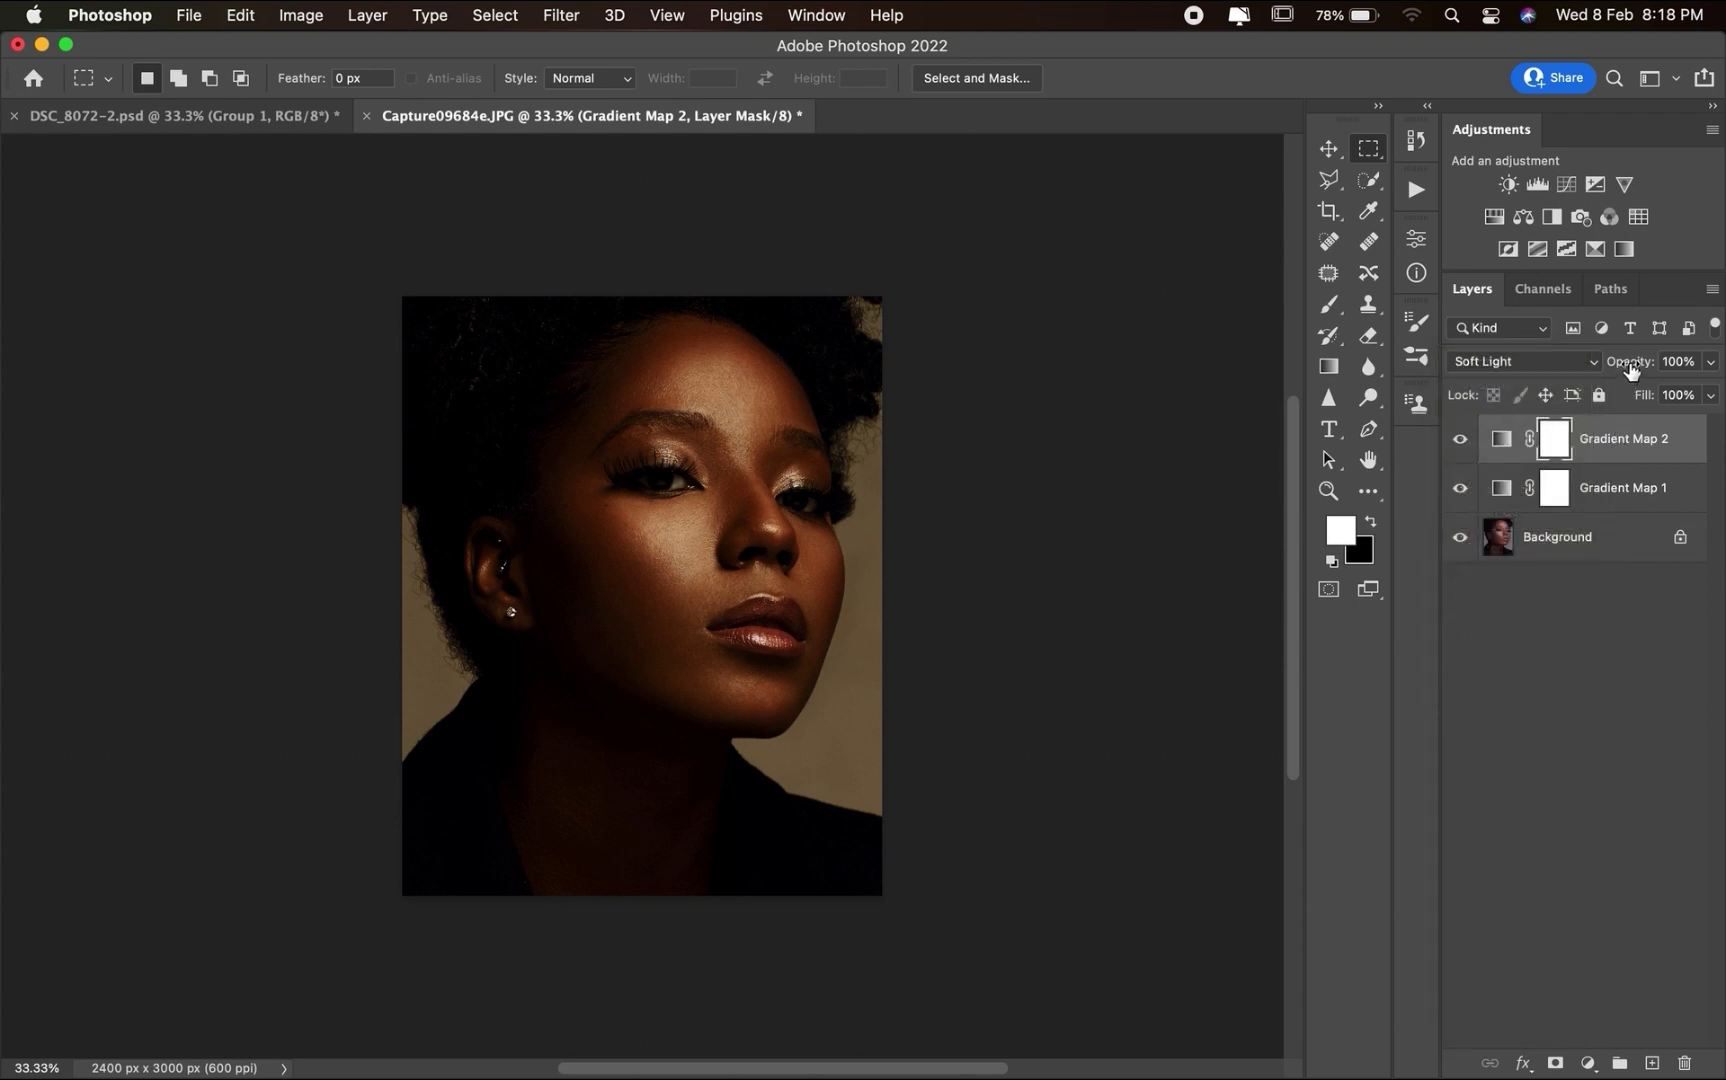
{"action": "left_click_drag", "start_coordinate": [1632, 370], "coordinate": [1533, 381]}
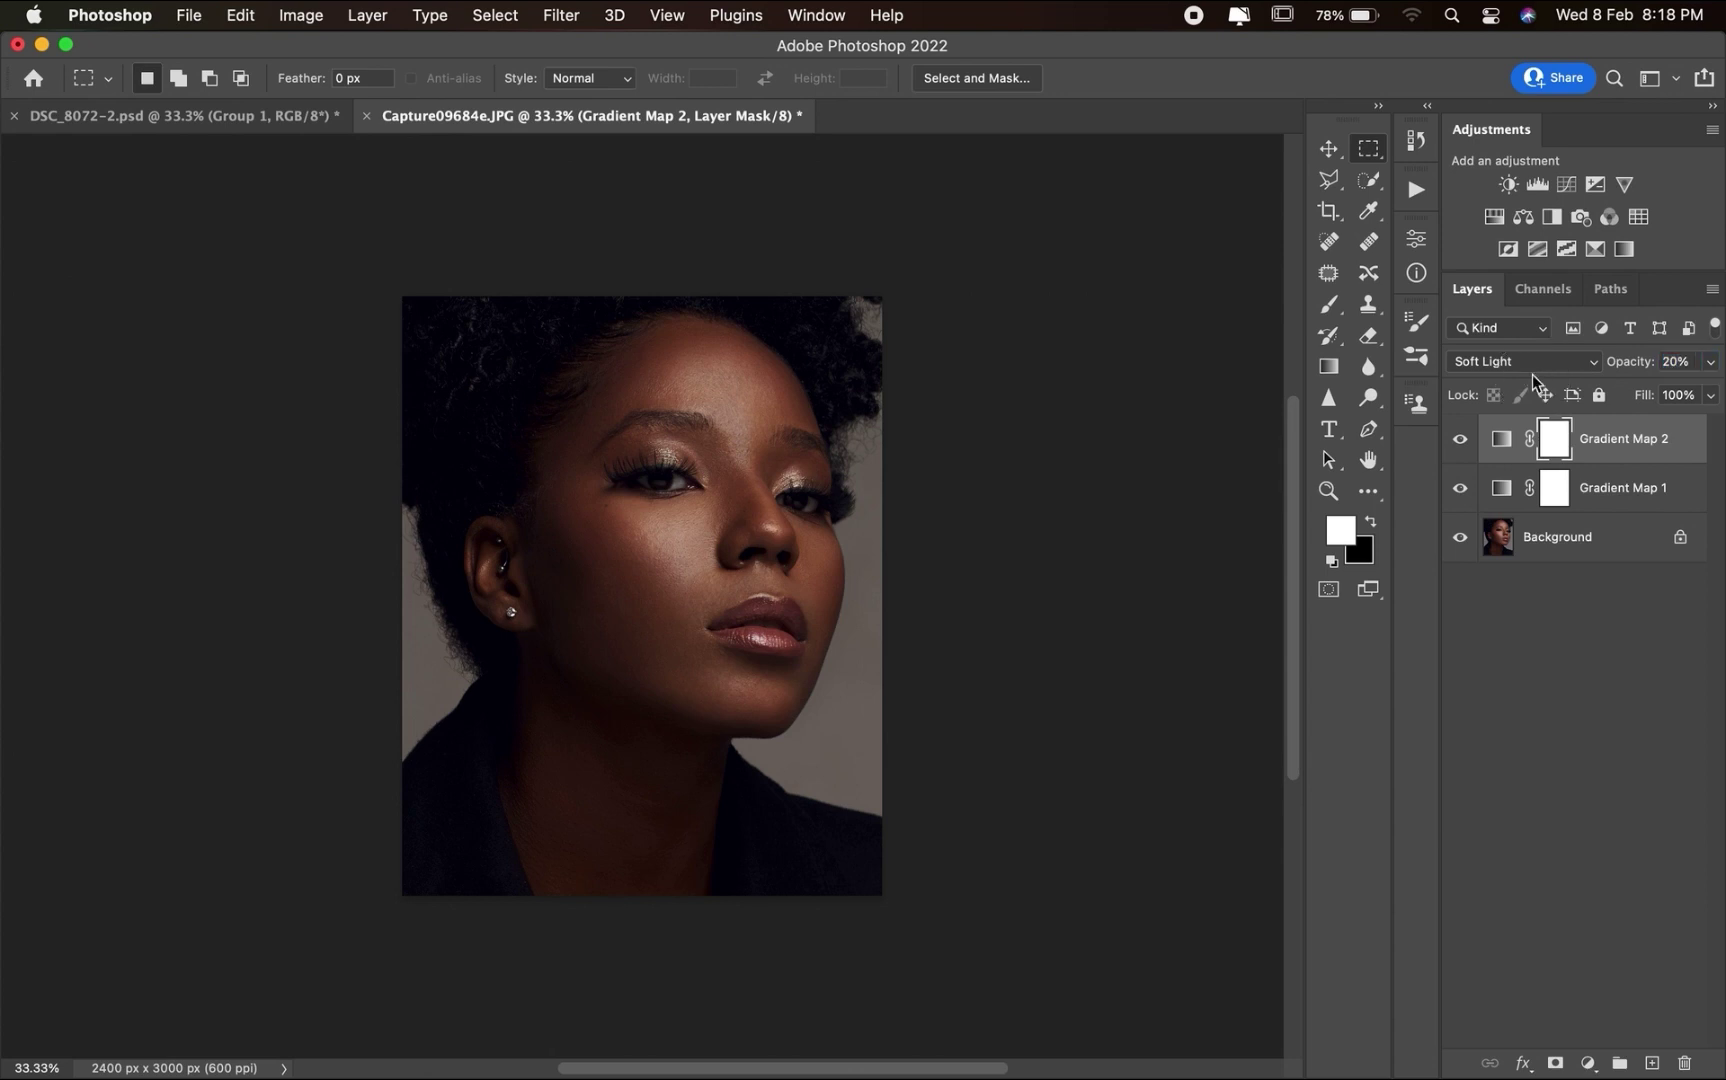
- Group both gradient maps into Group 1 and toggle it to compare before and after
{"action": "left_click", "coordinate": [1620, 490], "text": "shift"}
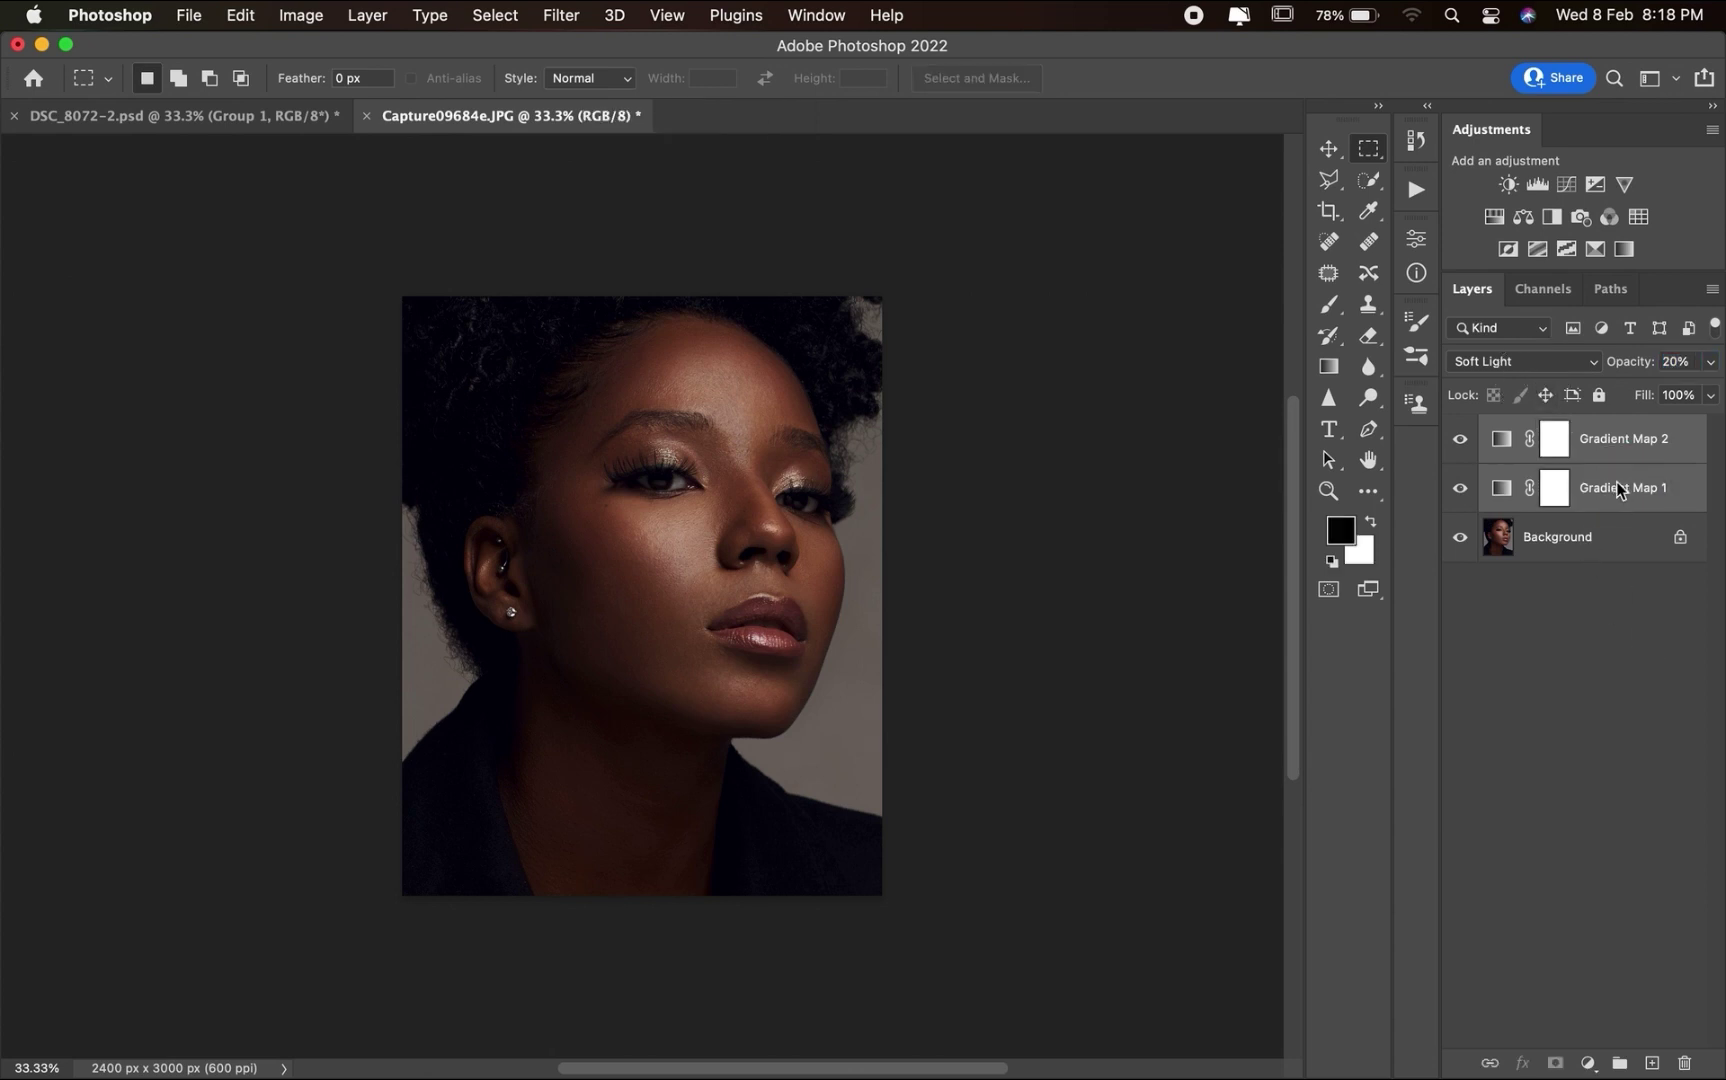
{"action": "key", "text": "super+g"}
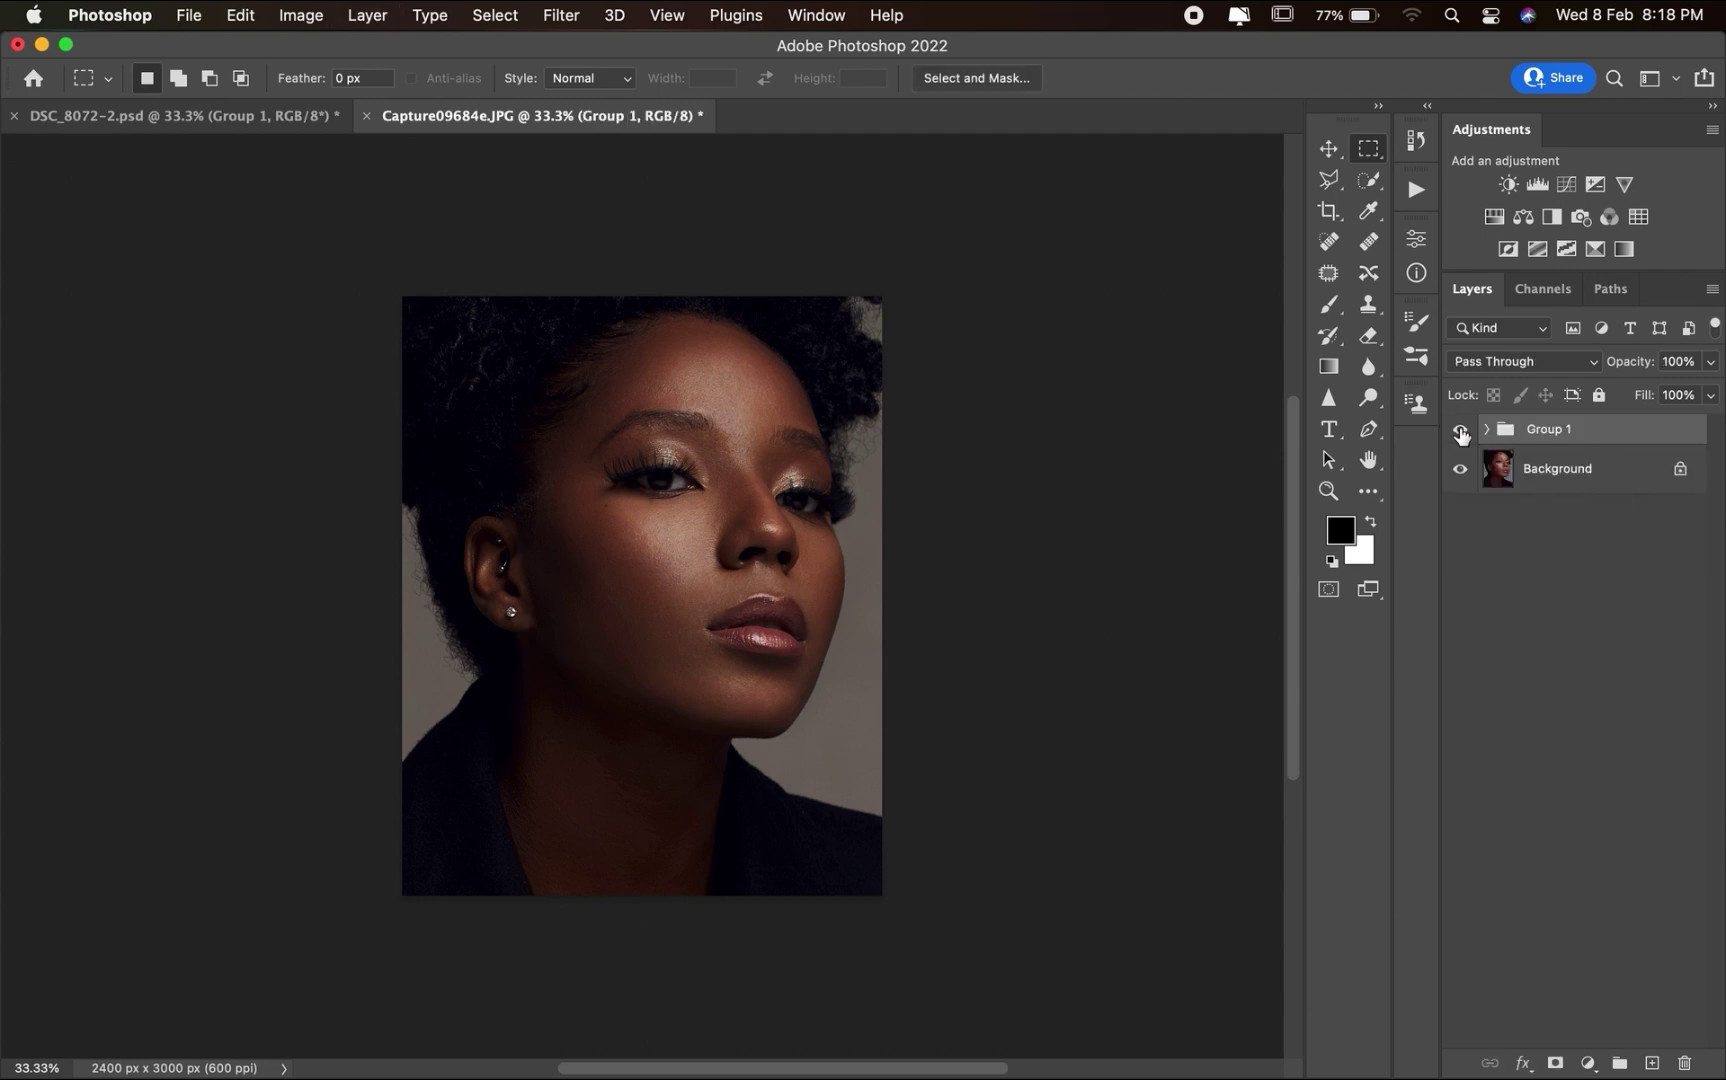
{"action": "left_click", "coordinate": [1460, 432]}
{"action": "left_click", "coordinate": [1460, 432]}
{"action": "scroll", "coordinate": [783, 618], "scroll_direction": "up", "scroll_amount": 2}
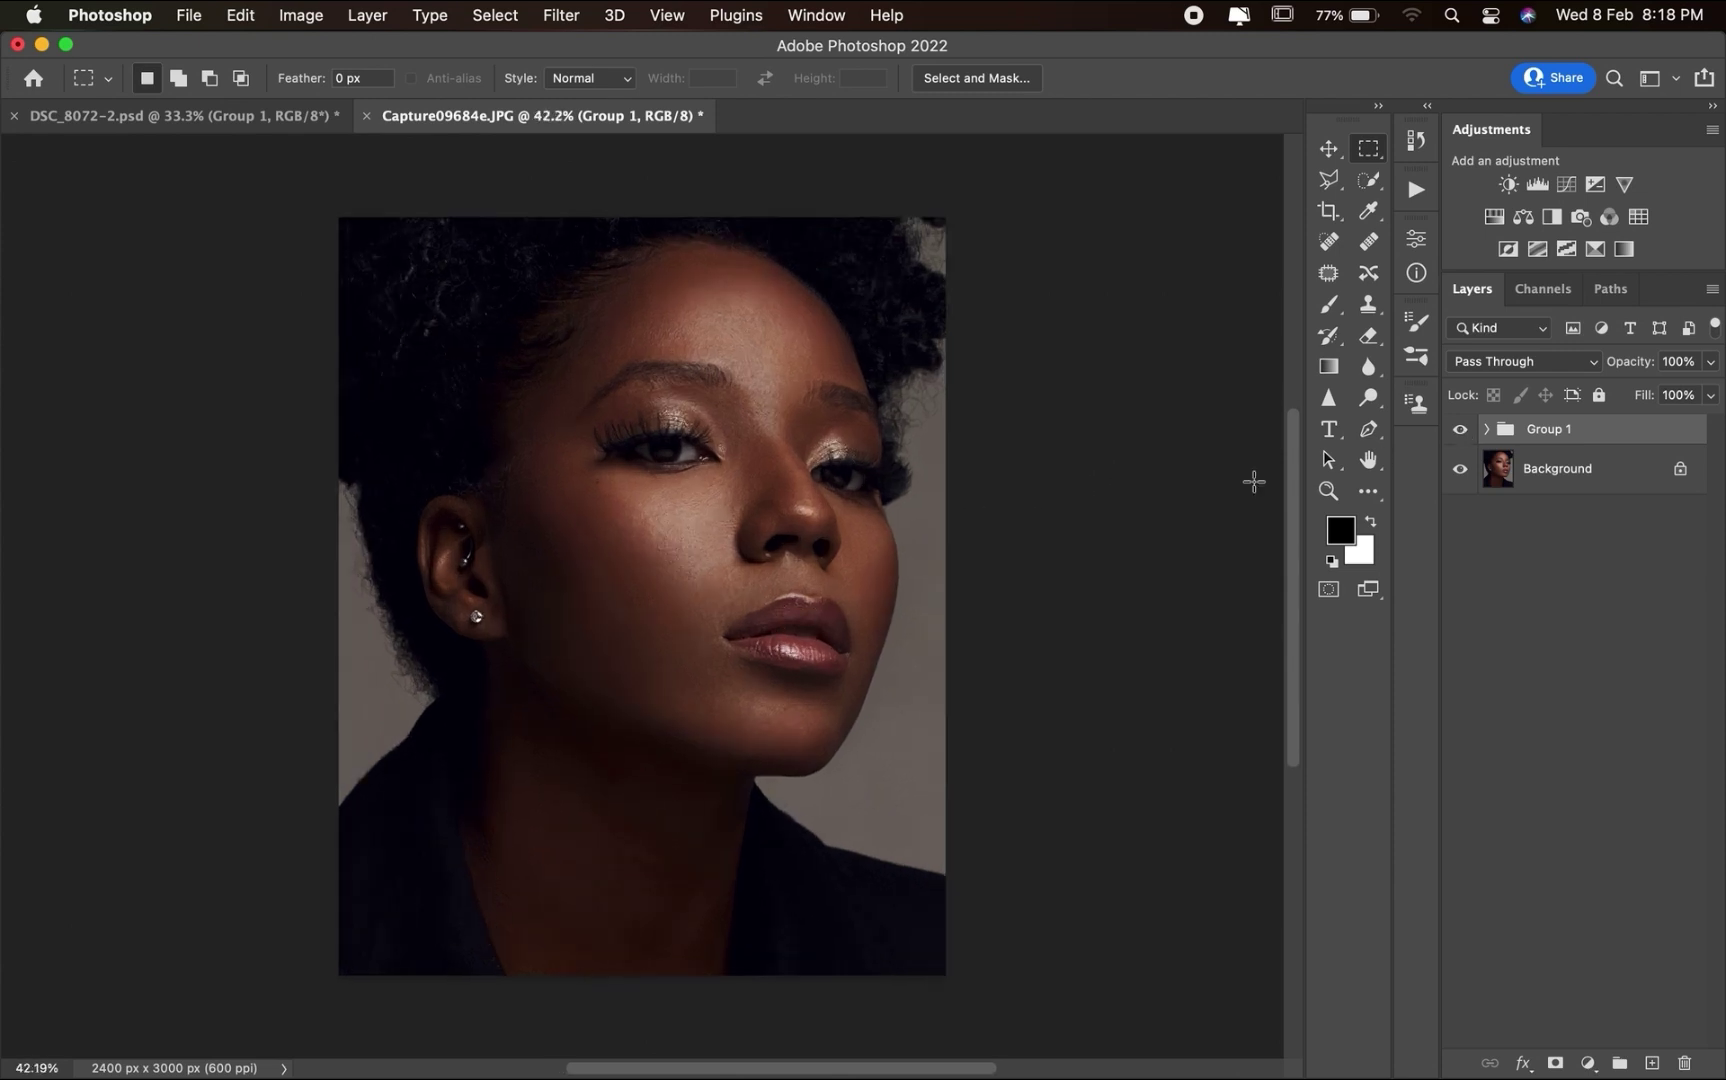
{"action": "left_click", "coordinate": [1460, 430]}
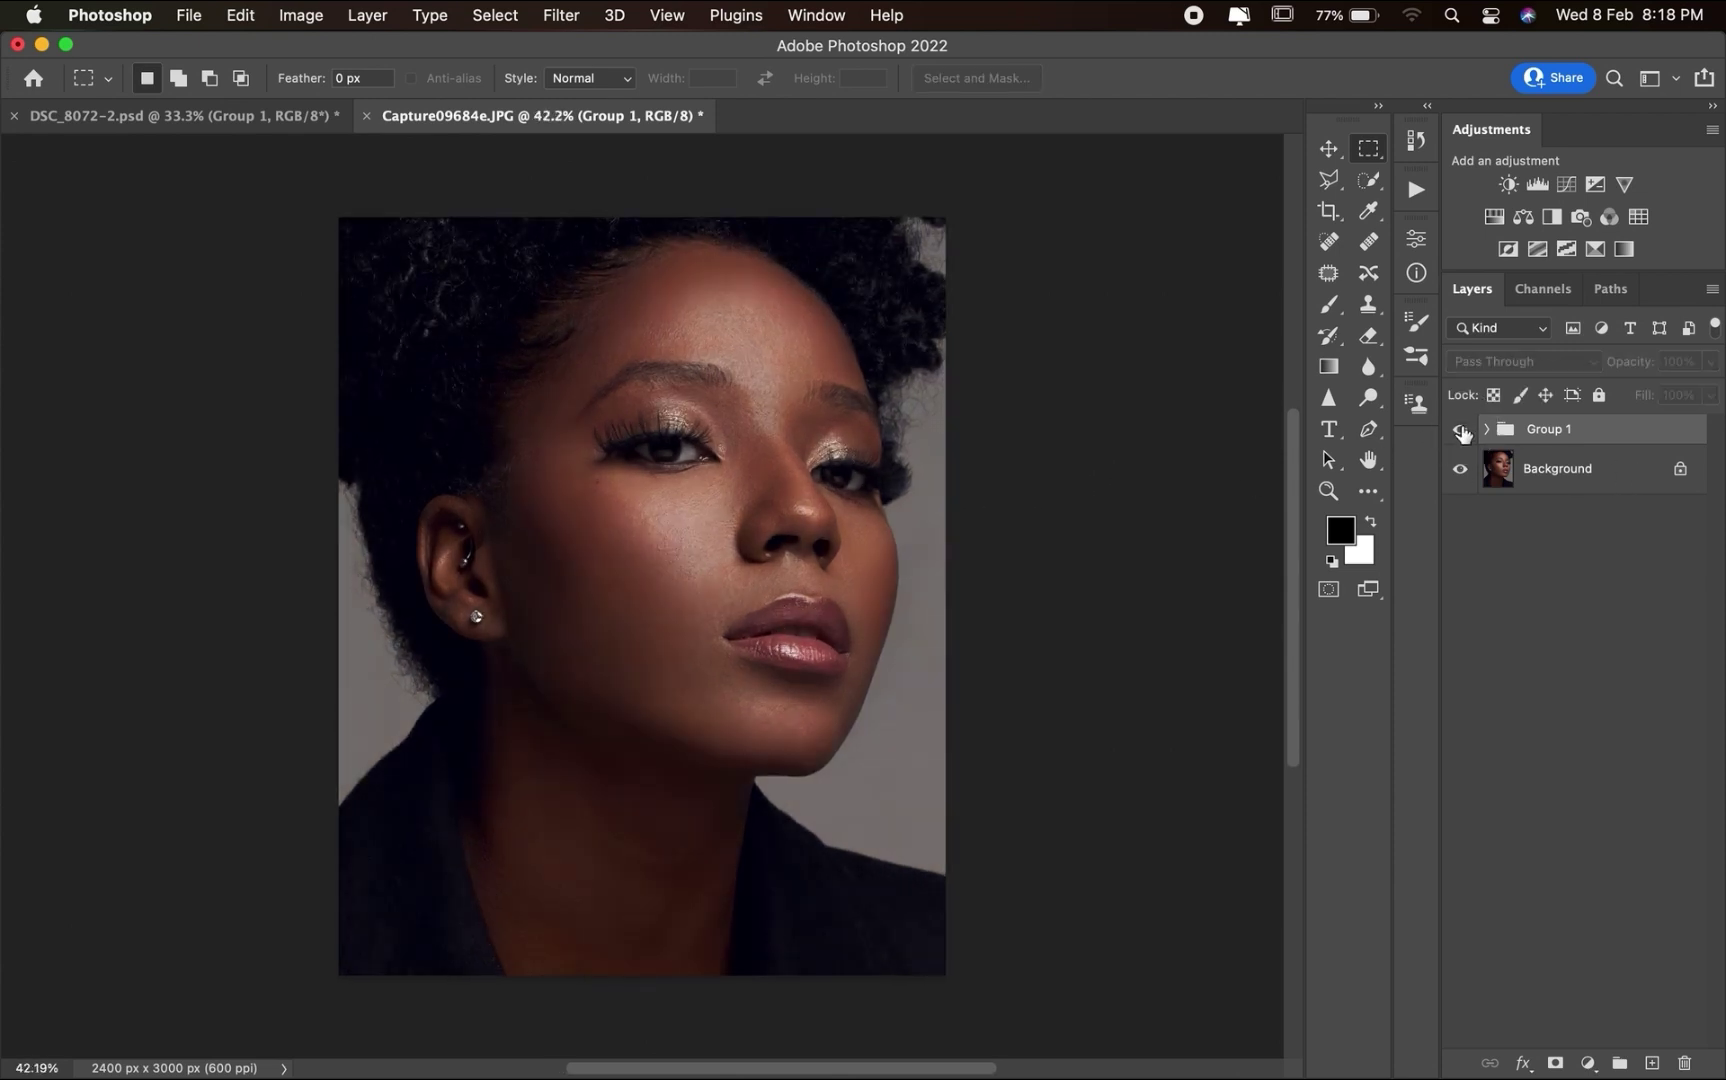
{"action": "left_click", "coordinate": [1460, 430]}
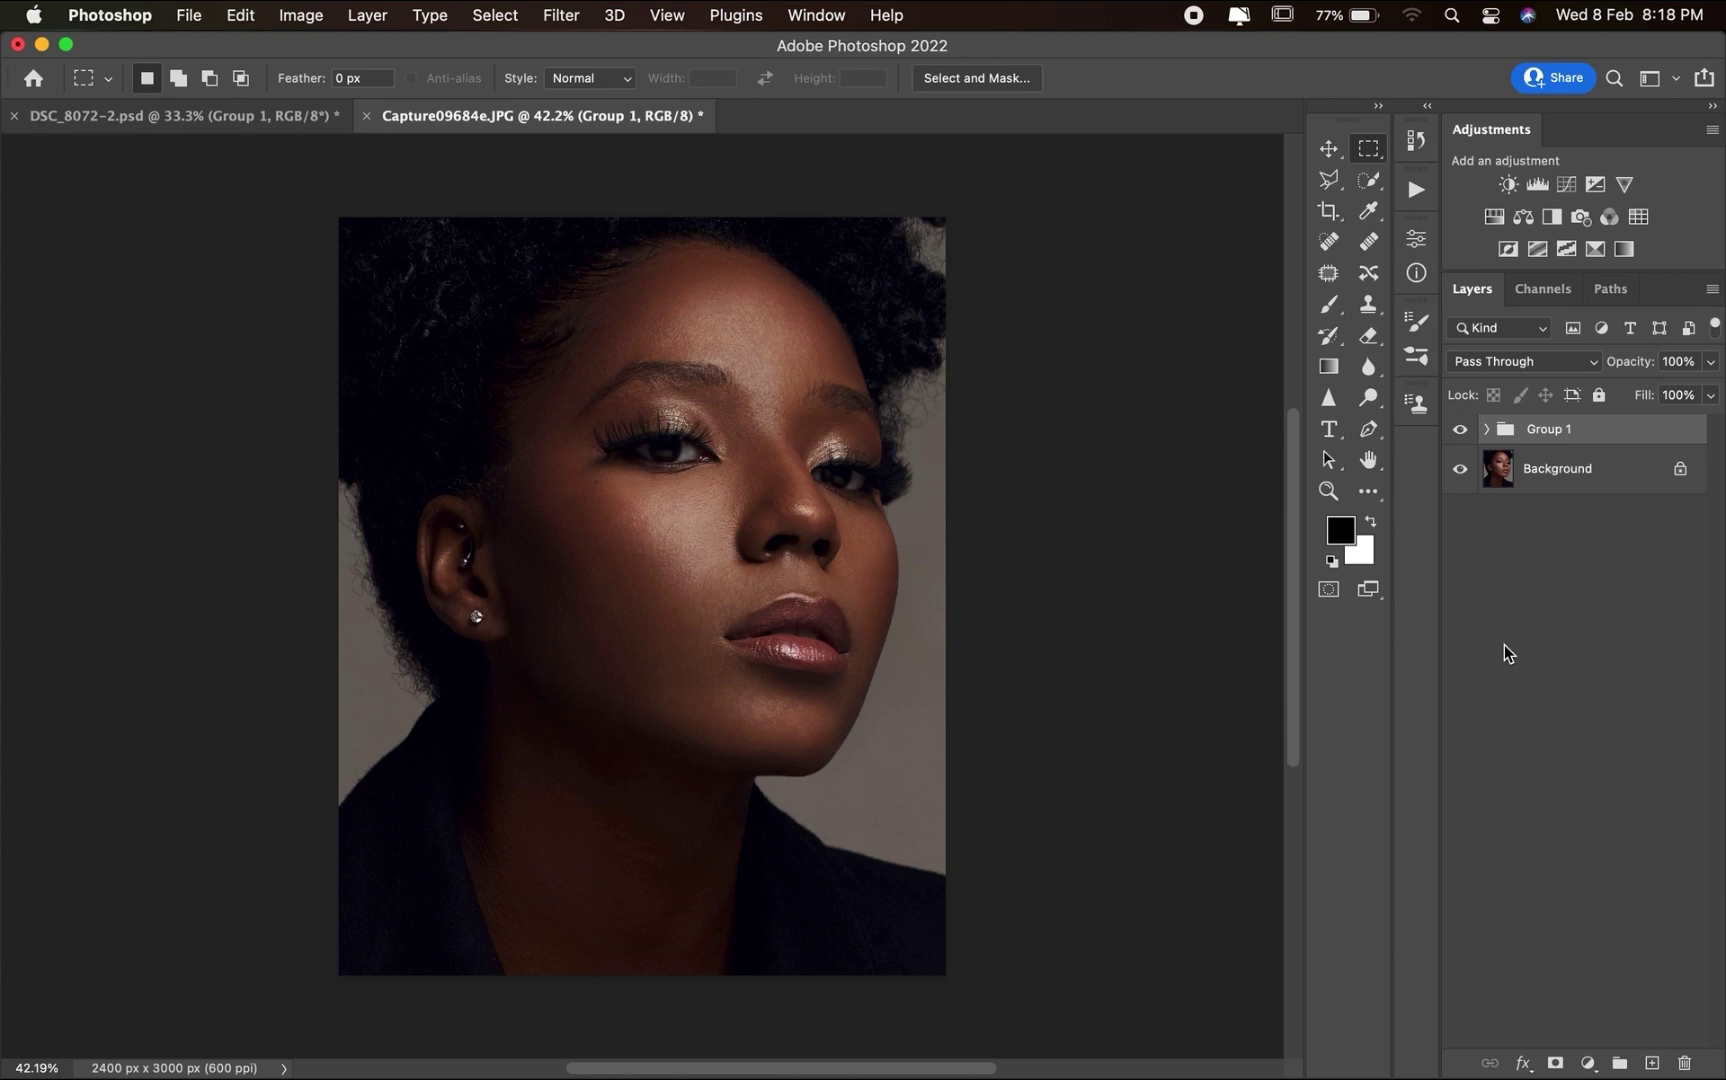
- Add a layer mask to Group 1 and erase on it with a 300 px, 0% hardness eraser
{"action": "left_click", "coordinate": [1557, 1064]}
{"action": "left_click", "coordinate": [1370, 334]}
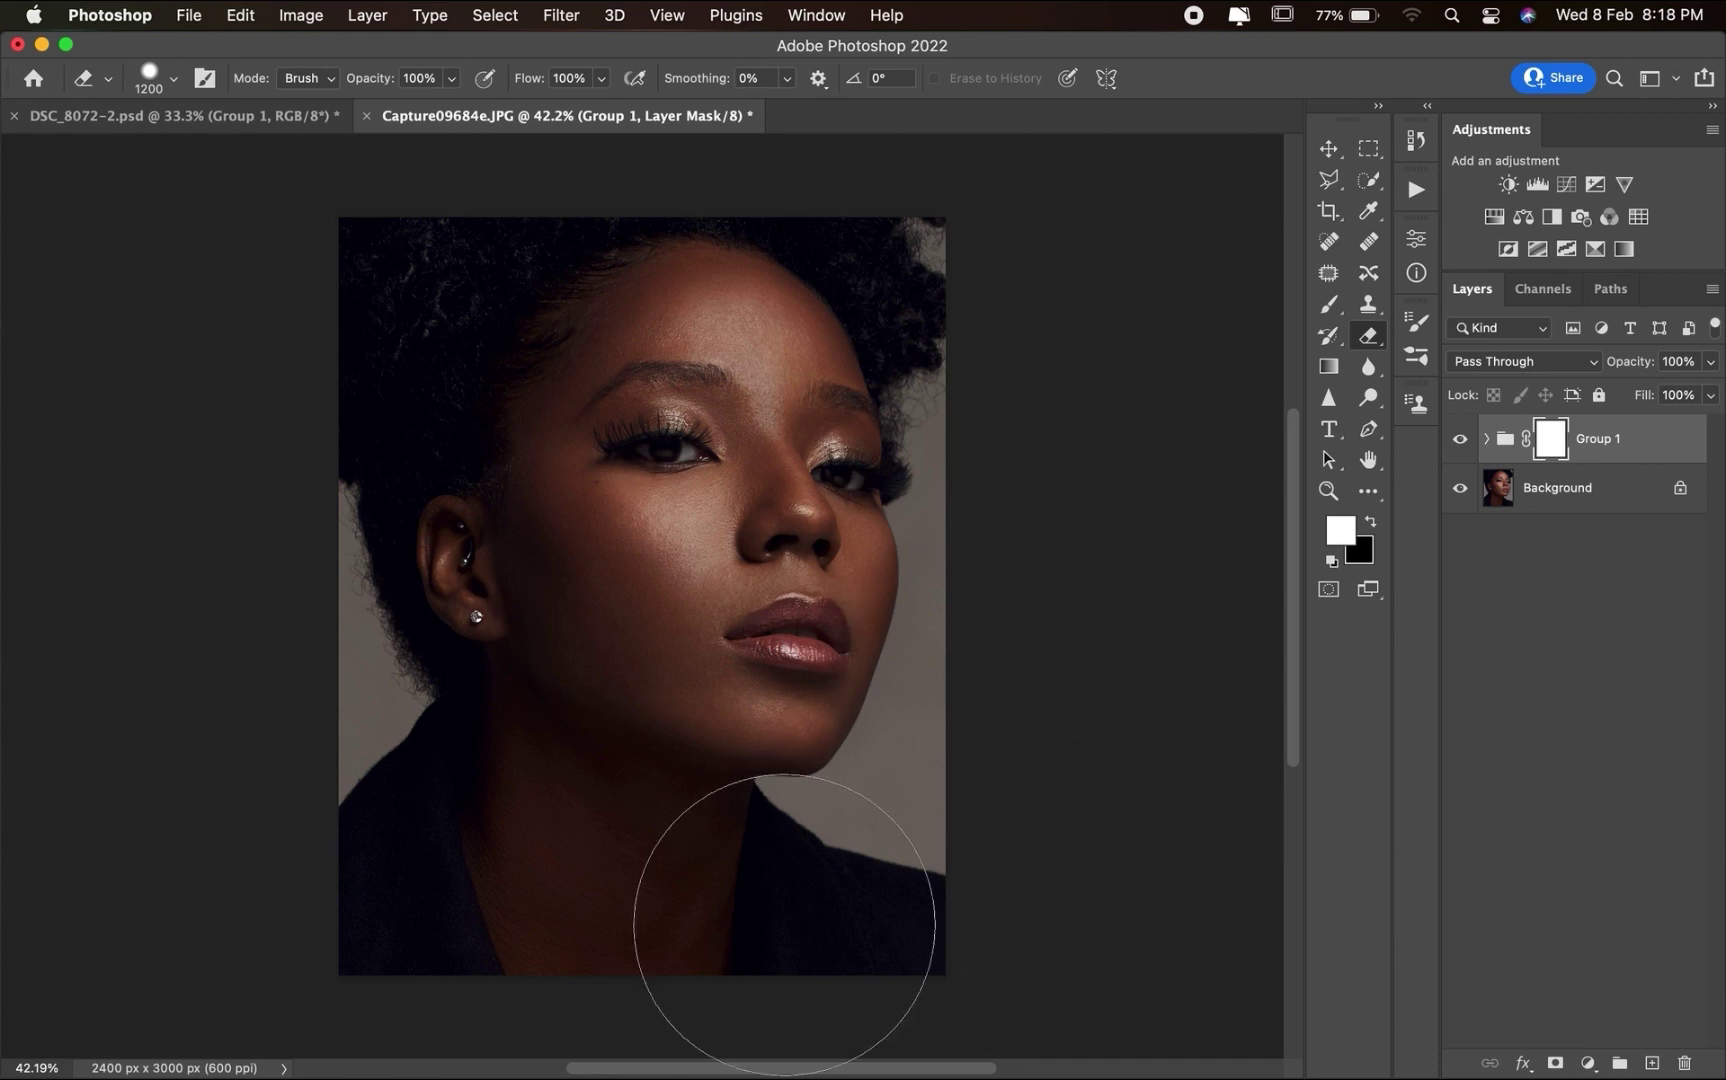
{"action": "key", "text": "bracketleft"}
{"action": "key", "text": "bracketleft"}
{"action": "key", "text": "bracketleft"}
{"action": "key", "text": "bracketleft"}
{"action": "key", "text": "bracketleft"}
{"action": "key", "text": "bracketleft"}
{"action": "key", "text": "bracketleft"}
{"action": "key", "text": "bracketleft"}
{"action": "key", "text": "bracketleft"}
{"action": "key", "text": "bracketleft"}
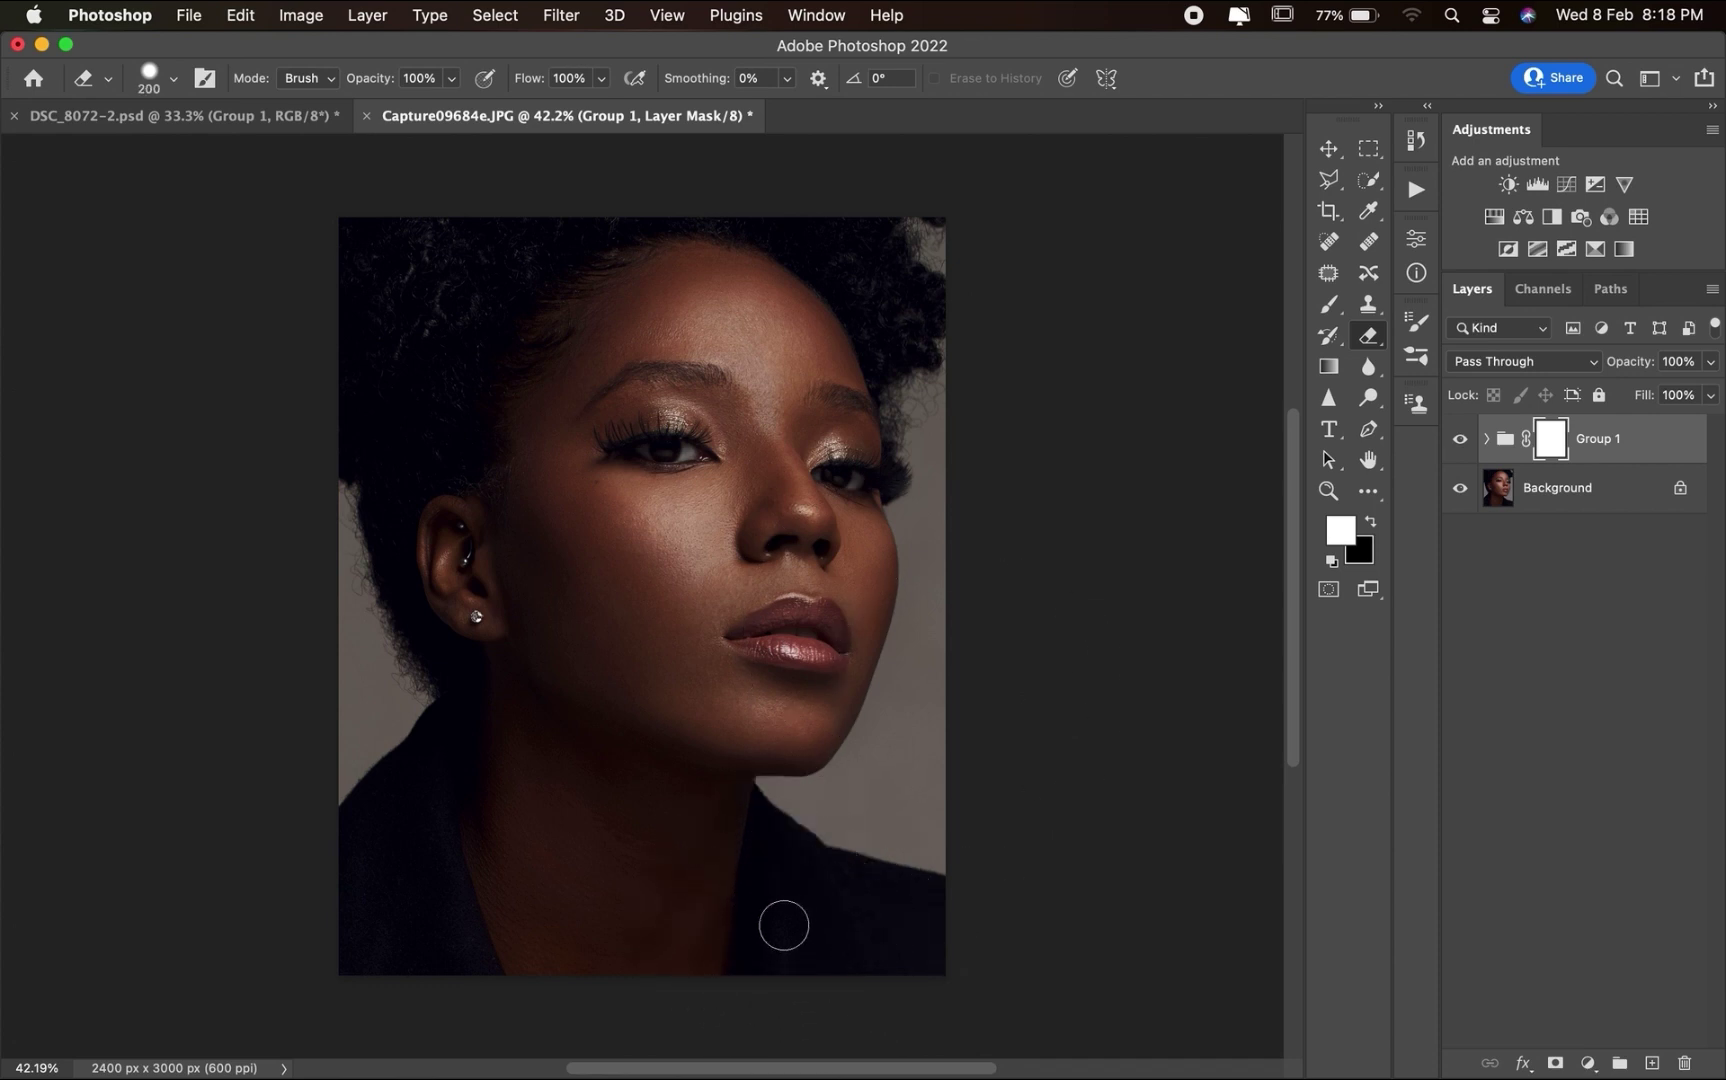
{"action": "mouse_move", "coordinate": [343, 686]}
{"action": "left_mouse_down"}
{"action": "mouse_move", "coordinate": [347, 731]}
{"action": "mouse_move", "coordinate": [347, 602]}
{"action": "mouse_move", "coordinate": [339, 706]}
{"action": "left_mouse_up"}
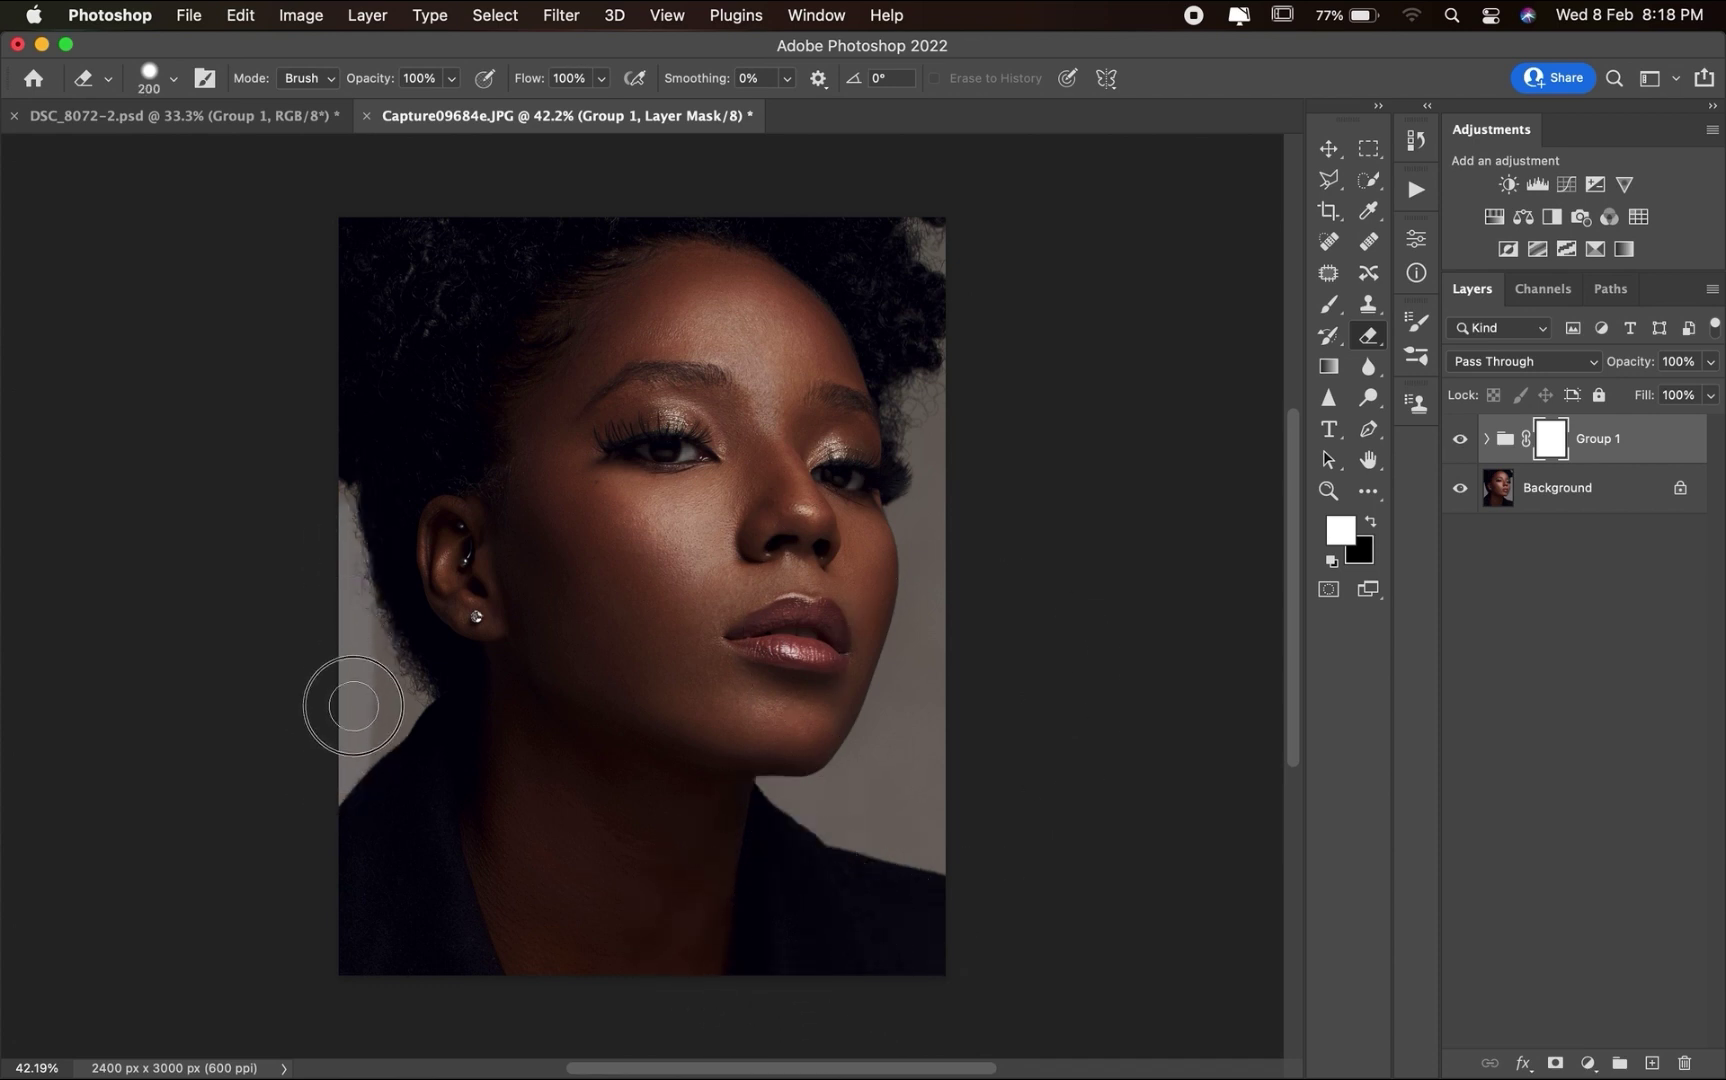
{"action": "right_click", "coordinate": [355, 705]}
{"action": "left_click", "coordinate": [573, 760]}
{"action": "left_click_drag", "start_coordinate": [573, 760], "coordinate": [379, 747]}
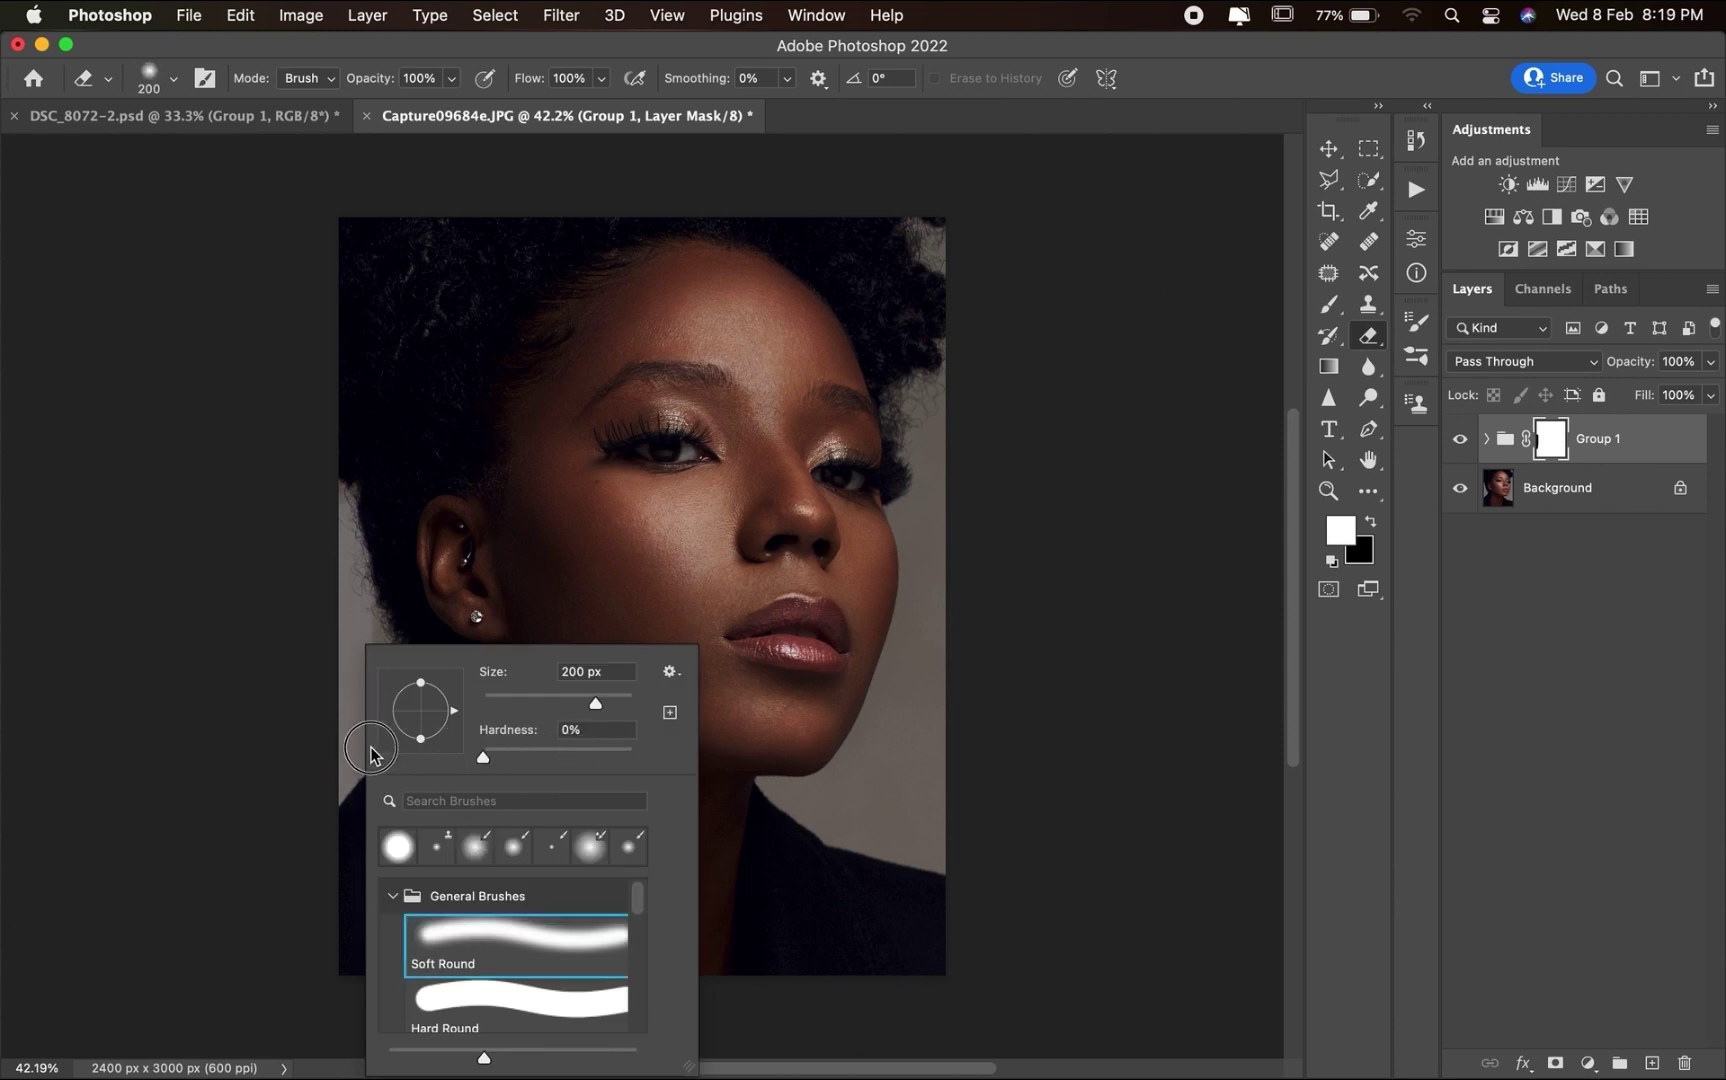
{"action": "left_click", "coordinate": [365, 534]}
- Erase near the hair and cheek, undo those strokes, then invert the mask to black
{"action": "left_click_drag", "start_coordinate": [394, 673], "coordinate": [389, 713]}
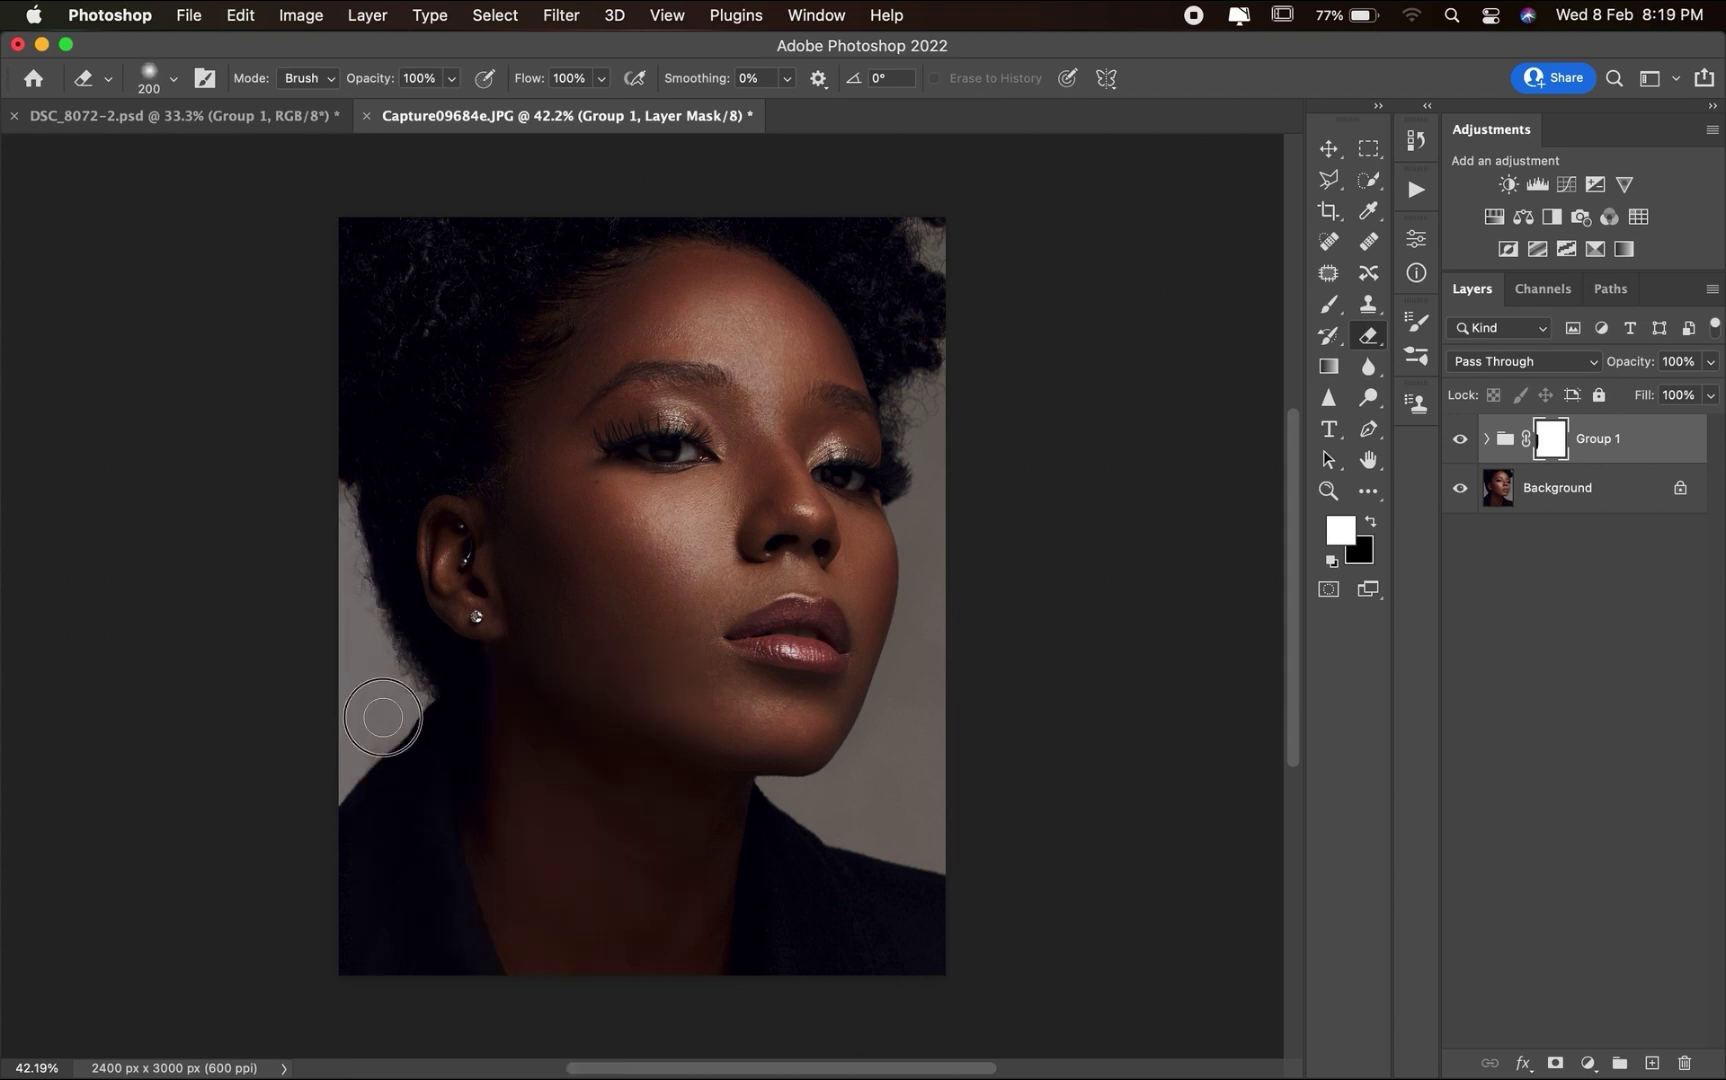
{"action": "mouse_move", "coordinate": [965, 802]}
{"action": "left_mouse_down"}
{"action": "mouse_move", "coordinate": [934, 820]}
{"action": "mouse_move", "coordinate": [938, 375]}
{"action": "mouse_move", "coordinate": [964, 625]}
{"action": "mouse_move", "coordinate": [942, 640]}
{"action": "mouse_move", "coordinate": [940, 508]}
{"action": "mouse_move", "coordinate": [946, 817]}
{"action": "left_mouse_up"}
{"action": "key", "text": "super+z"}
{"action": "key", "text": "super+z"}
{"action": "key", "text": "super+z"}
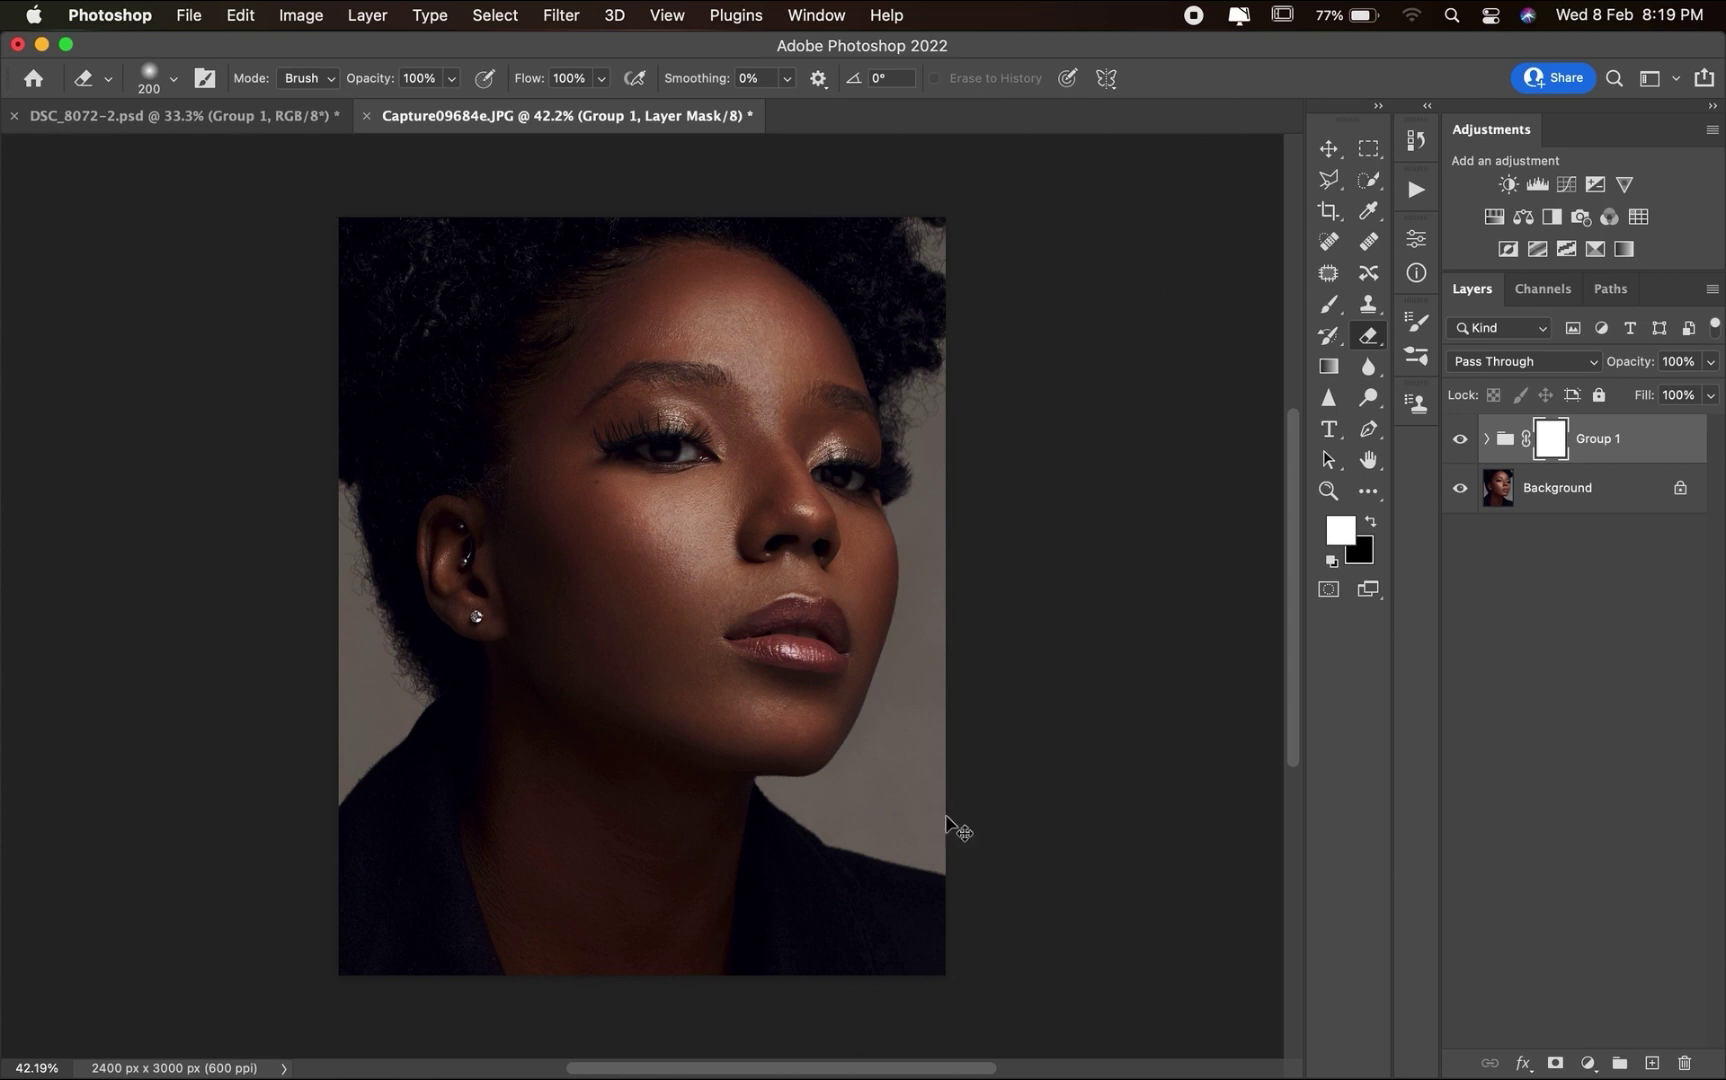
{"action": "key", "text": "super+i"}
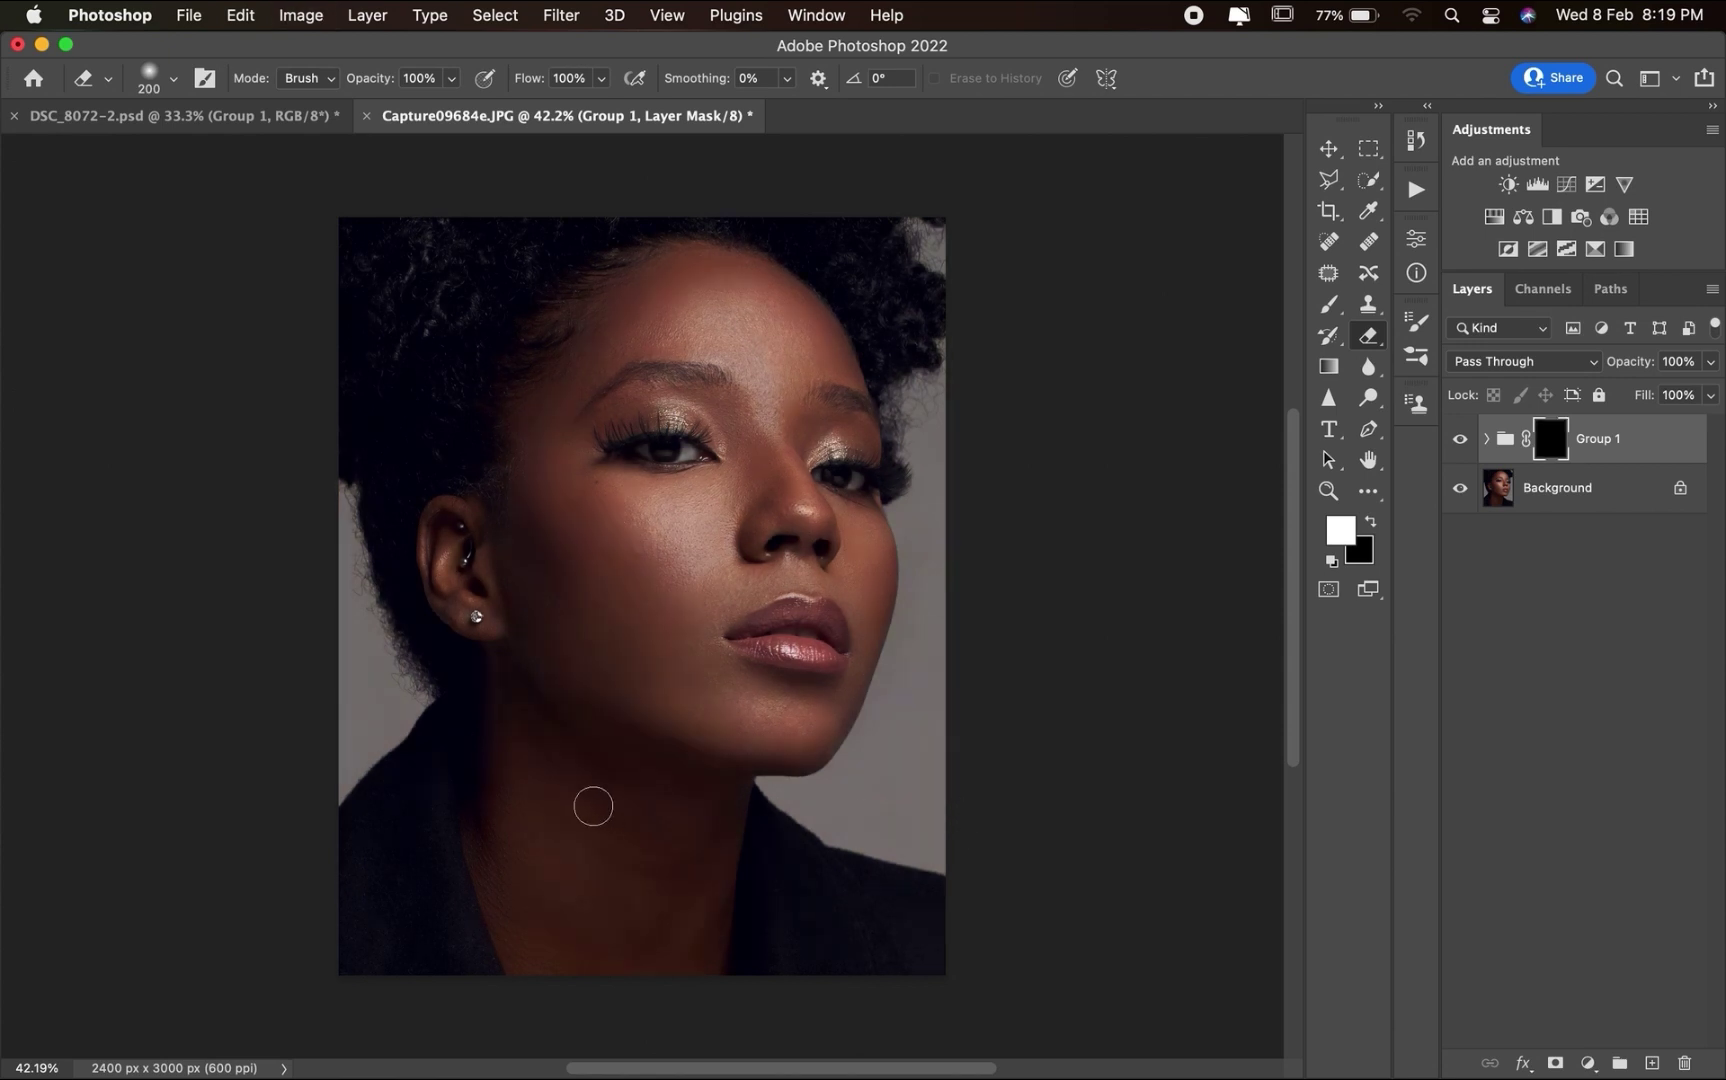
- Paint the cheek with a 125 px brush under the red overlay, then delete Group 1's mask
{"action": "left_click", "coordinate": [1333, 305]}
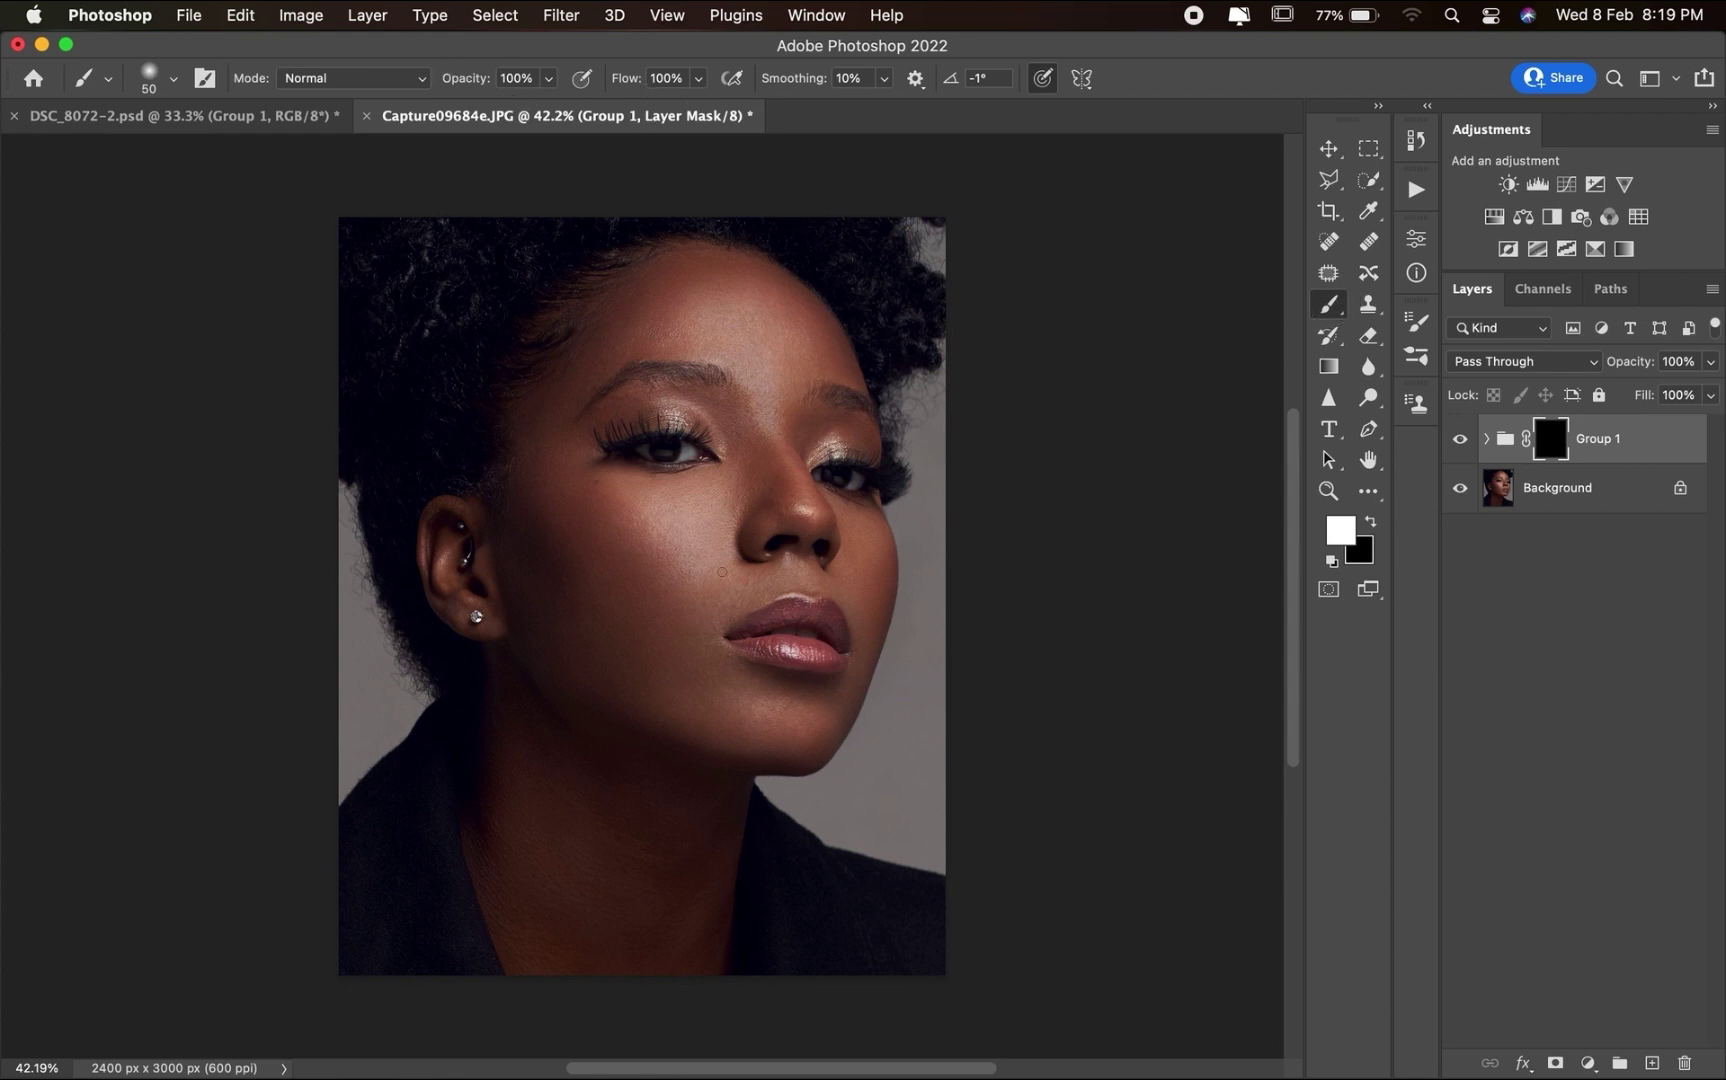
{"action": "key", "text": "backslash"}
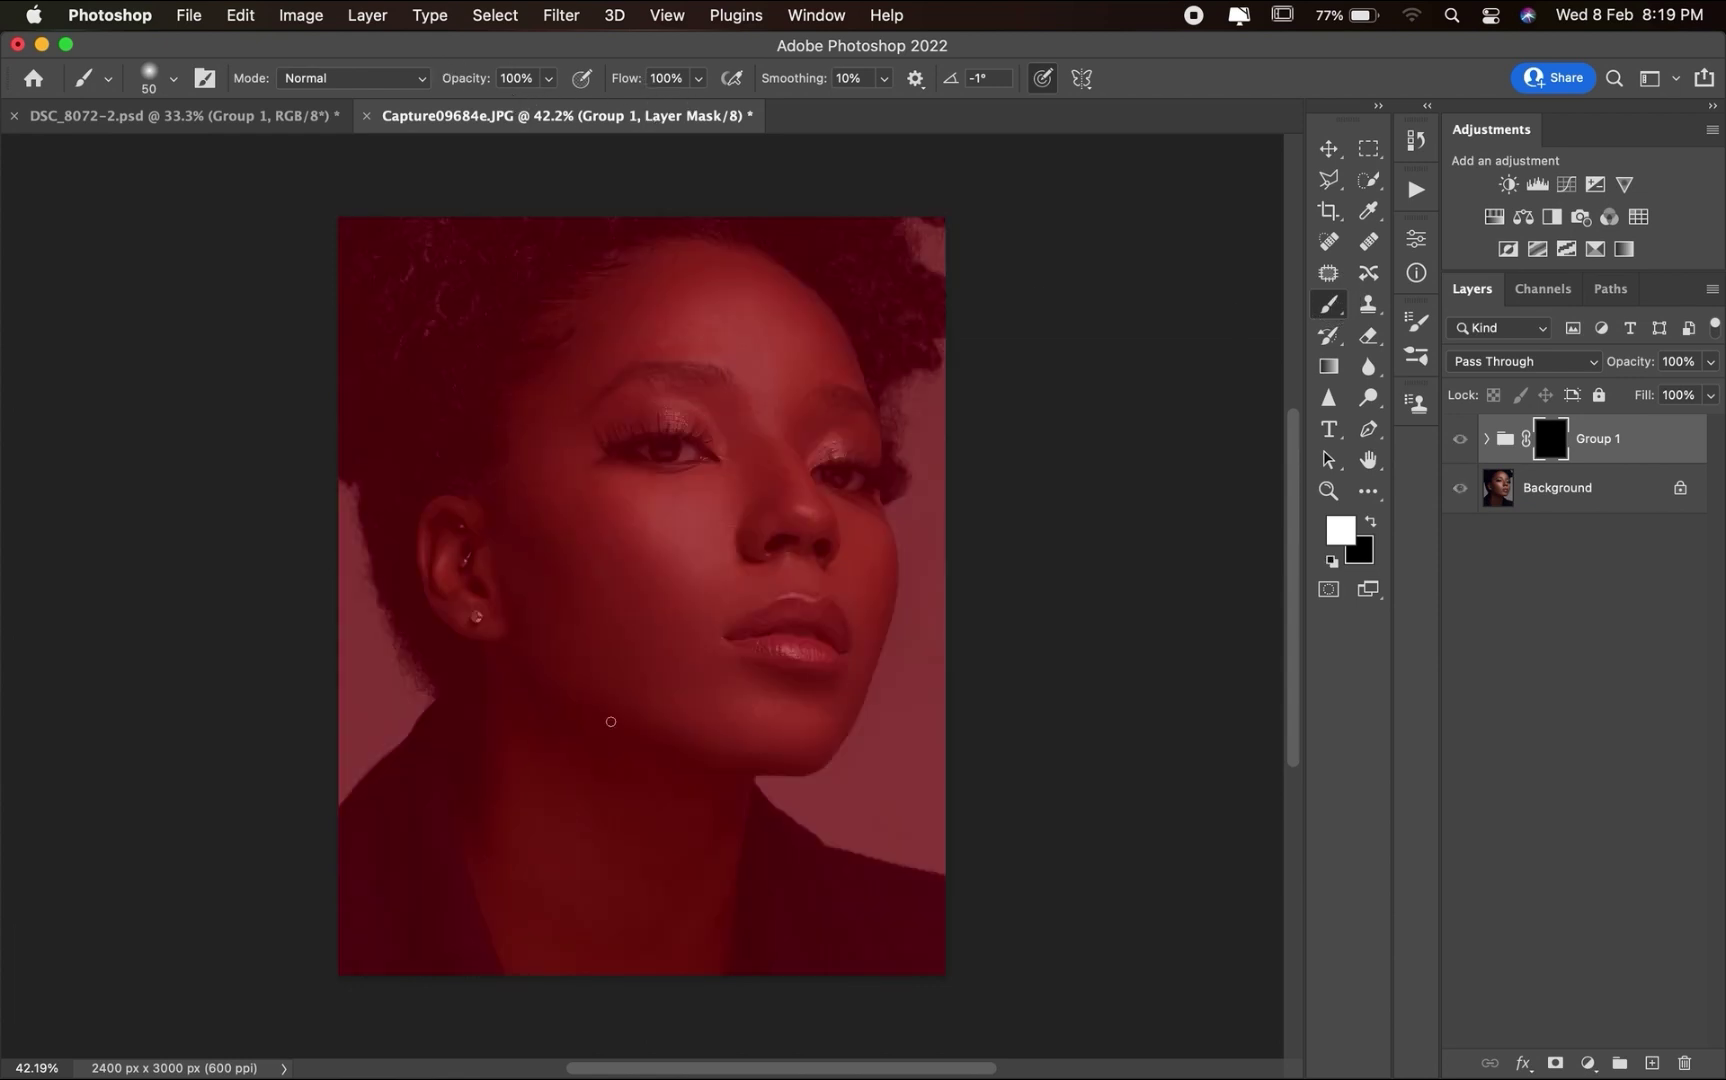
{"action": "key", "text": "bracketright"}
{"action": "key", "text": "bracketright"}
{"action": "key", "text": "bracketright"}
{"action": "key", "text": "bracketright"}
{"action": "key", "text": "bracketright"}
{"action": "key", "text": "bracketright"}
{"action": "key", "text": "bracketright"}
{"action": "key", "text": "bracketright"}
{"action": "mouse_move", "coordinate": [635, 595]}
{"action": "left_mouse_down"}
{"action": "mouse_move", "coordinate": [620, 669]}
{"action": "mouse_move", "coordinate": [549, 537]}
{"action": "mouse_move", "coordinate": [542, 398]}
{"action": "mouse_move", "coordinate": [597, 500]}
{"action": "mouse_move", "coordinate": [597, 468]}
{"action": "mouse_move", "coordinate": [682, 497]}
{"action": "mouse_move", "coordinate": [733, 484]}
{"action": "mouse_move", "coordinate": [692, 597]}
{"action": "mouse_move", "coordinate": [661, 581]}
{"action": "mouse_move", "coordinate": [683, 541]}
{"action": "mouse_move", "coordinate": [661, 528]}
{"action": "mouse_move", "coordinate": [628, 669]}
{"action": "mouse_move", "coordinate": [582, 689]}
{"action": "mouse_move", "coordinate": [511, 599]}
{"action": "mouse_move", "coordinate": [525, 507]}
{"action": "mouse_move", "coordinate": [594, 847]}
{"action": "mouse_move", "coordinate": [657, 754]}
{"action": "mouse_move", "coordinate": [657, 842]}
{"action": "mouse_move", "coordinate": [612, 834]}
{"action": "mouse_move", "coordinate": [627, 903]}
{"action": "mouse_move", "coordinate": [721, 787]}
{"action": "mouse_move", "coordinate": [649, 1020]}
{"action": "mouse_move", "coordinate": [516, 845]}
{"action": "mouse_move", "coordinate": [564, 893]}
{"action": "mouse_move", "coordinate": [626, 749]}
{"action": "mouse_move", "coordinate": [671, 568]}
{"action": "mouse_move", "coordinate": [686, 629]}
{"action": "mouse_move", "coordinate": [669, 782]}
{"action": "mouse_move", "coordinate": [596, 610]}
{"action": "mouse_move", "coordinate": [594, 736]}
{"action": "mouse_move", "coordinate": [514, 696]}
{"action": "mouse_move", "coordinate": [513, 841]}
{"action": "mouse_move", "coordinate": [568, 955]}
{"action": "left_mouse_up"}
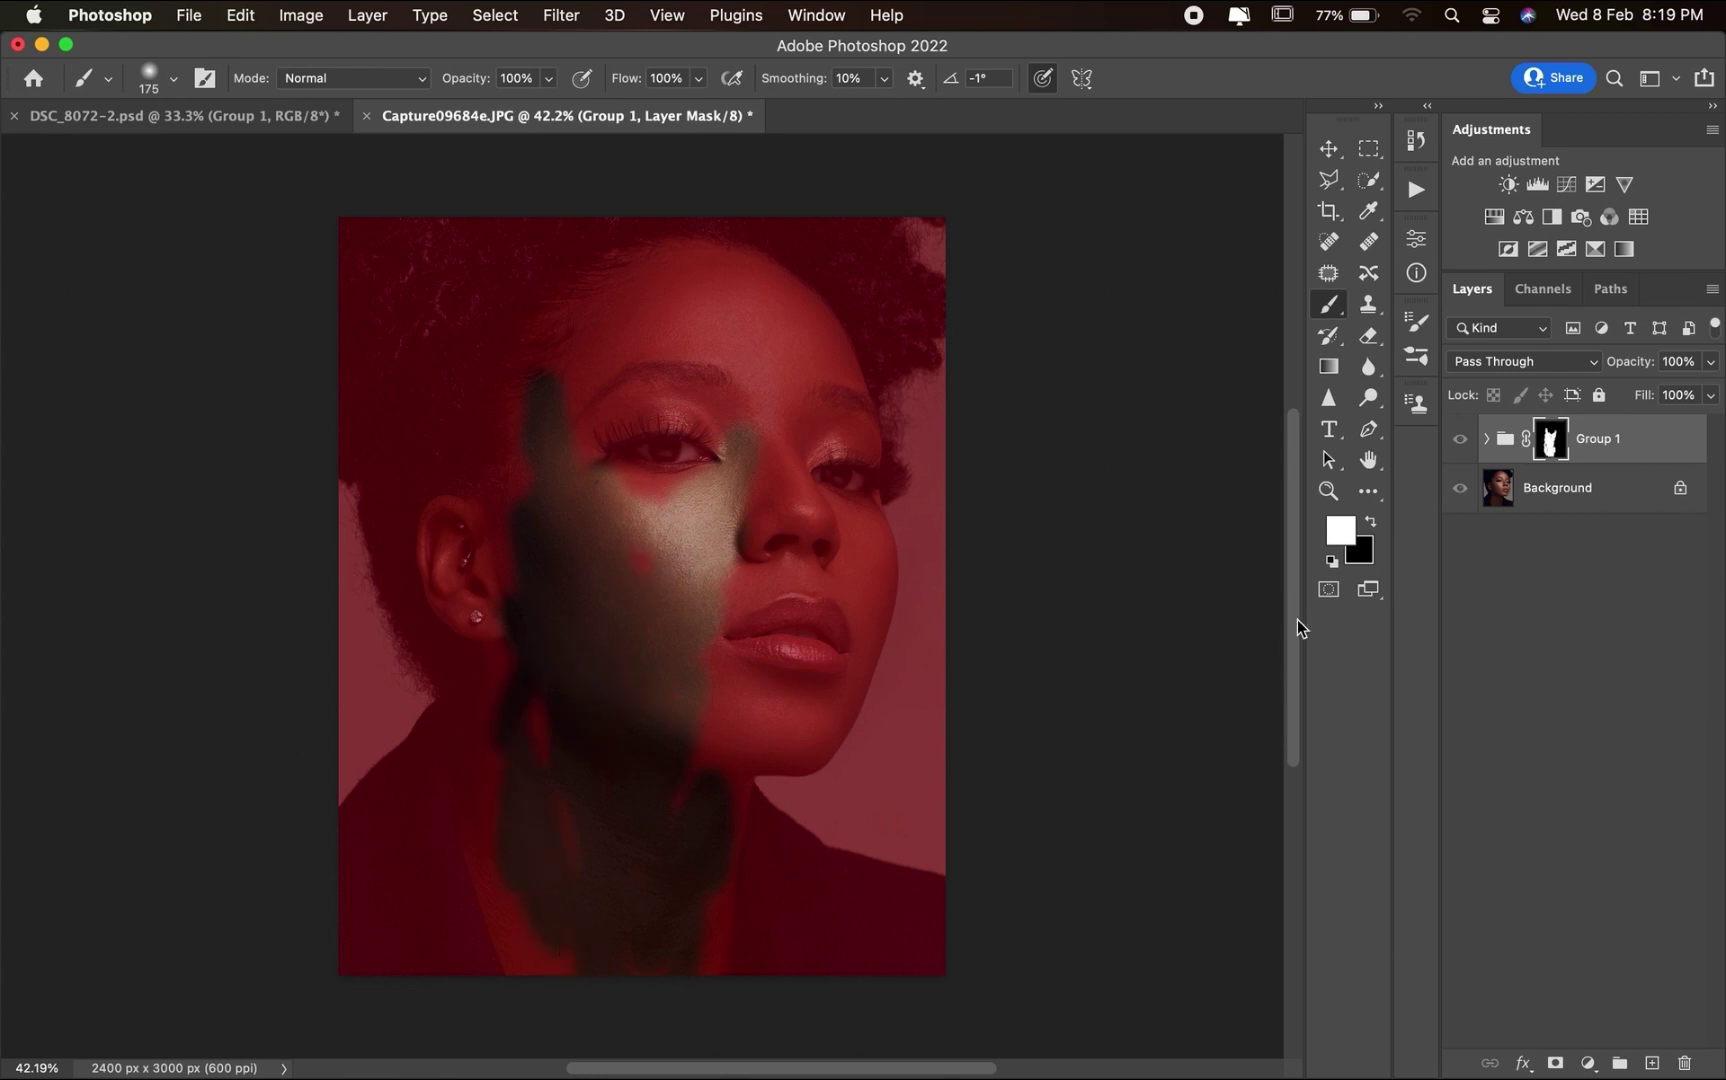
{"action": "key", "text": "backslash"}
{"action": "key", "text": "BackSpace"}
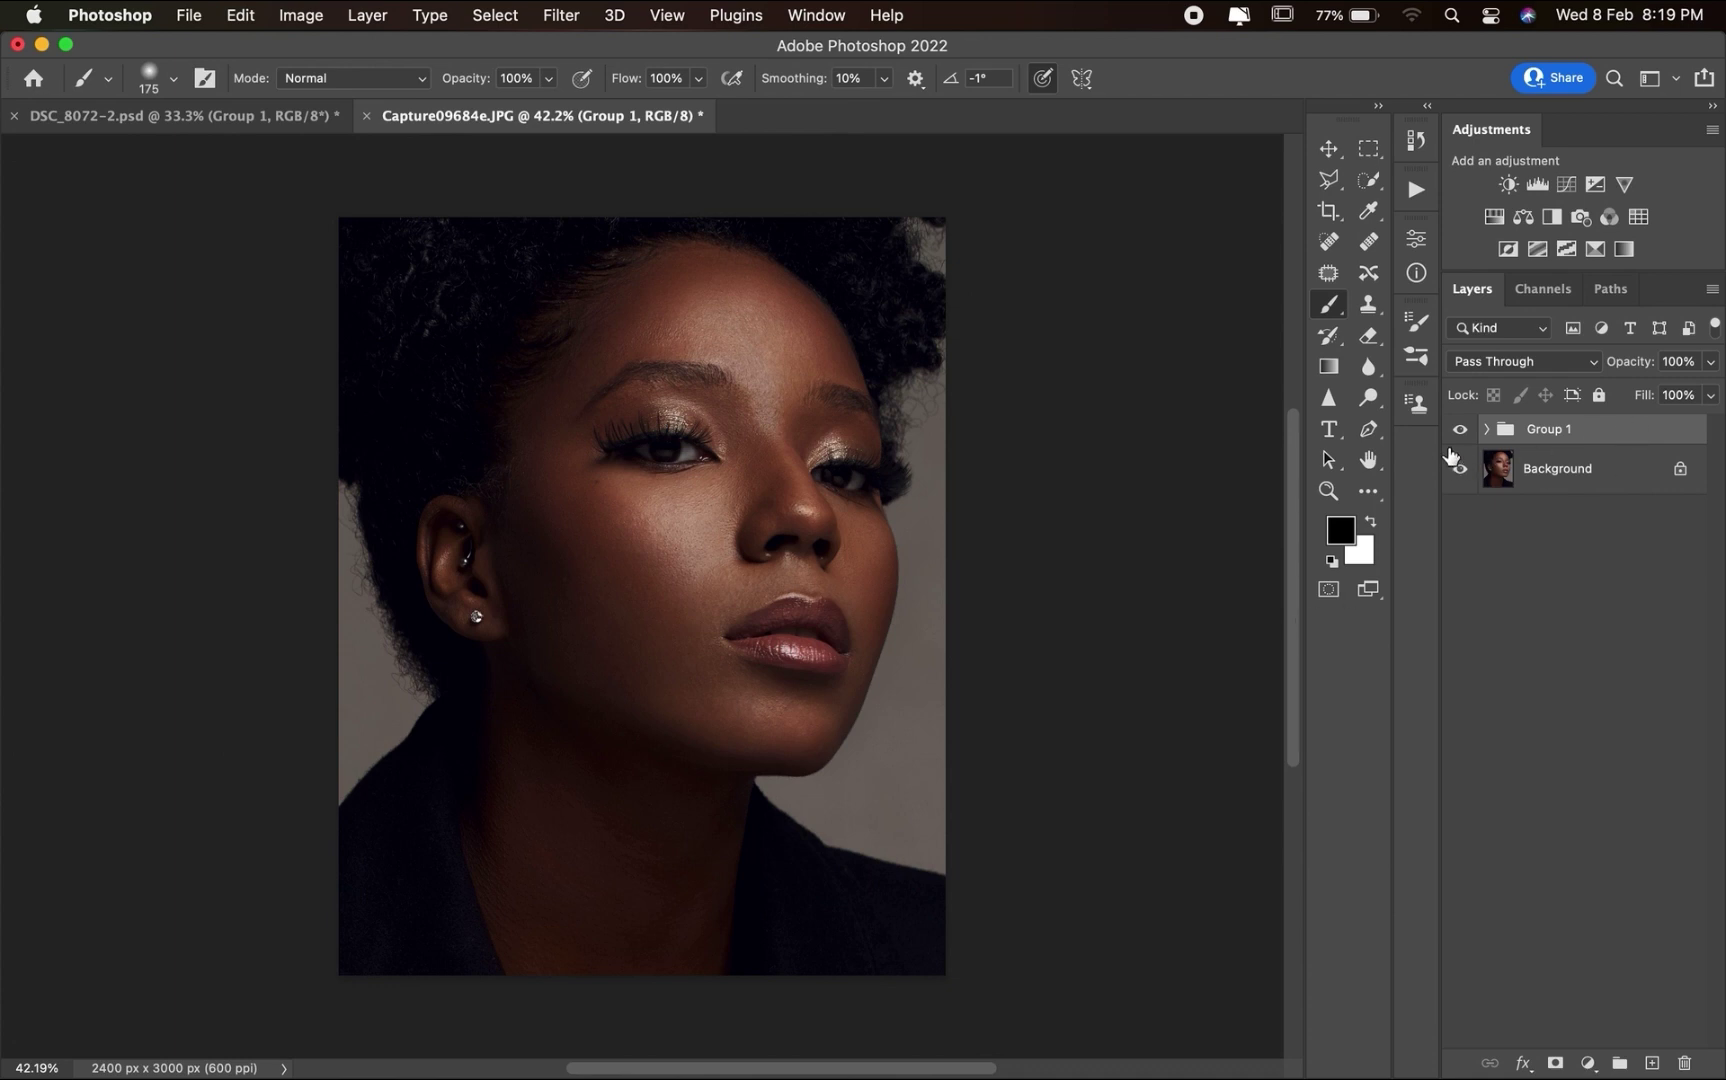
{"action": "left_click", "coordinate": [1460, 430]}
{"action": "left_click", "coordinate": [1460, 430]}
{"action": "left_click", "coordinate": [1460, 432]}
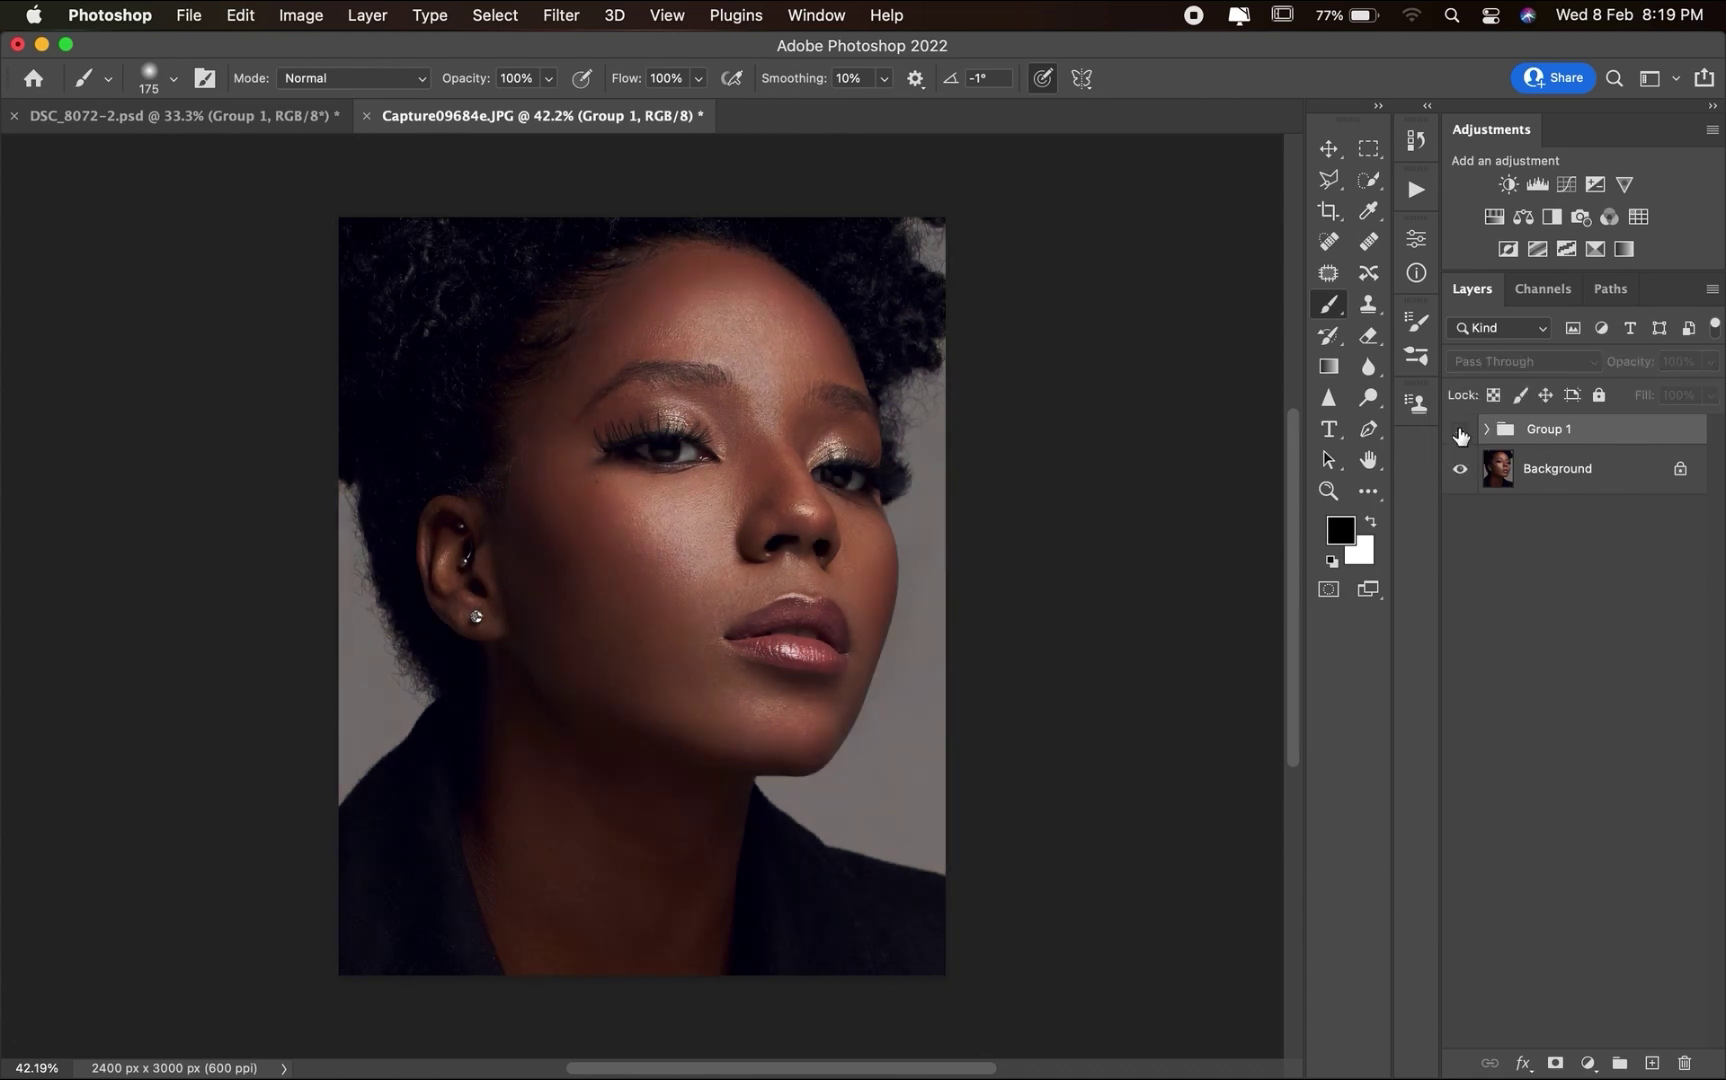
{"action": "left_click", "coordinate": [1460, 432]}
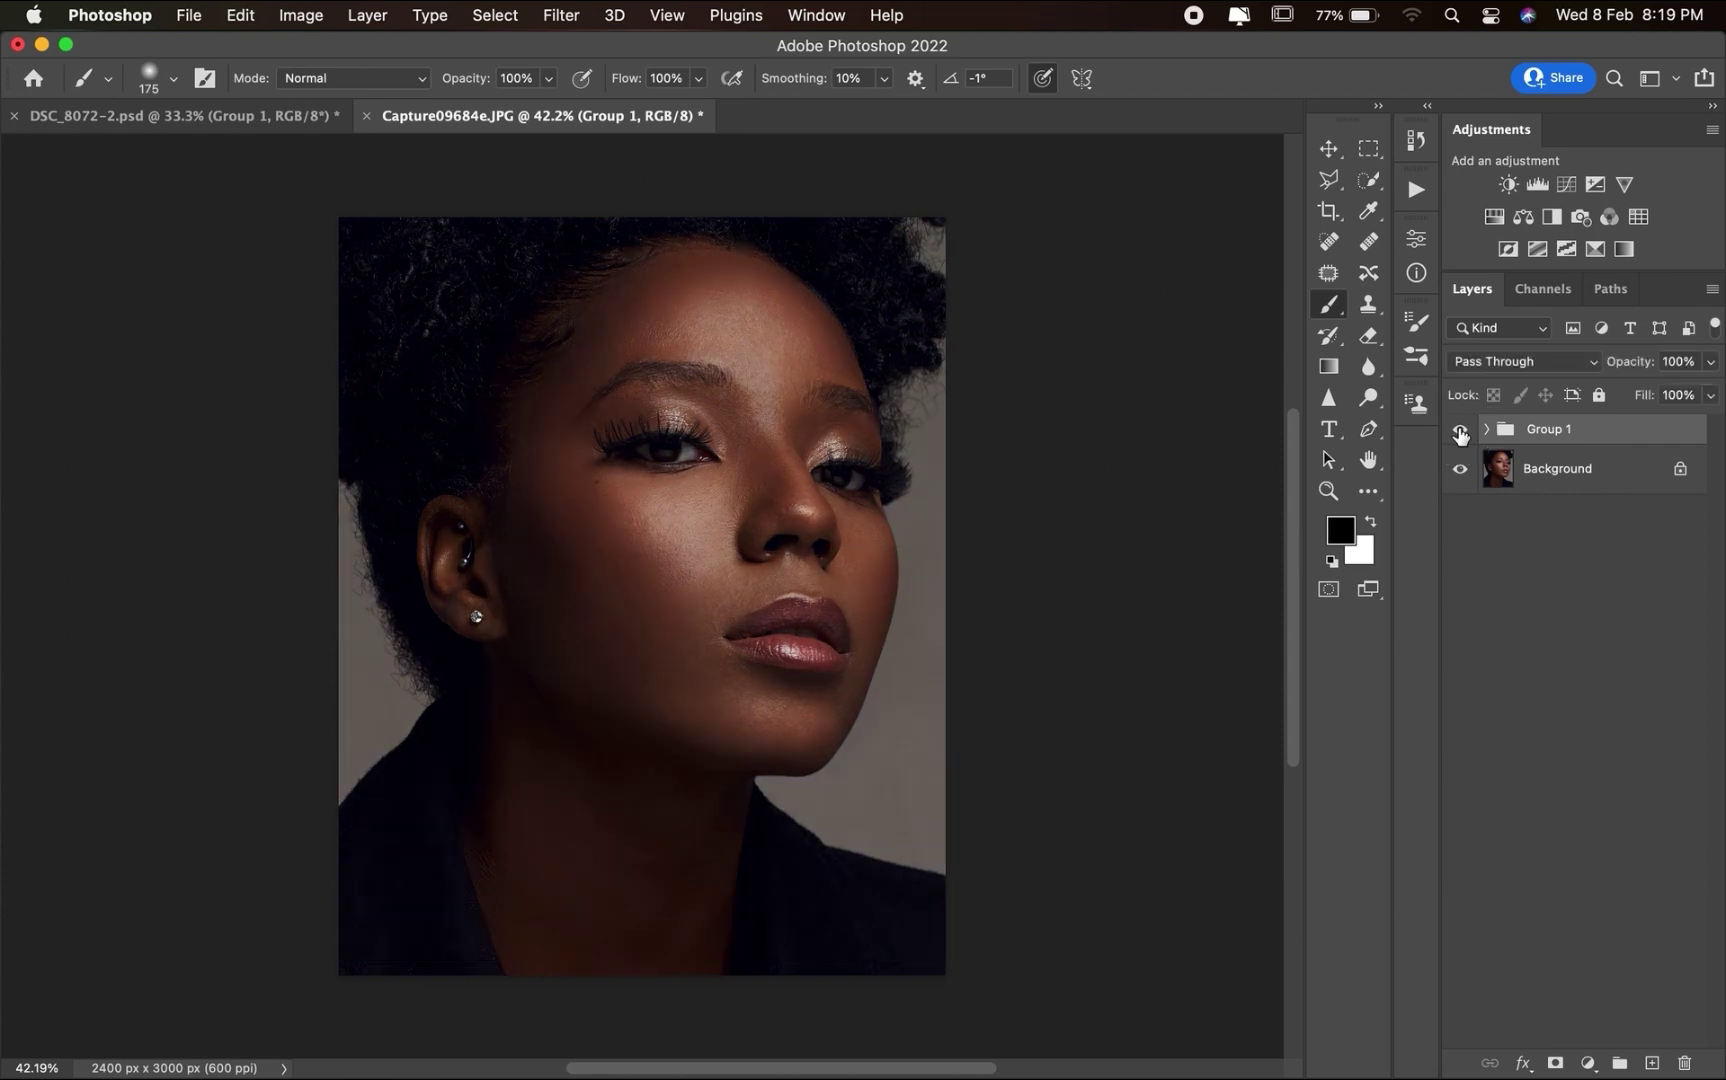